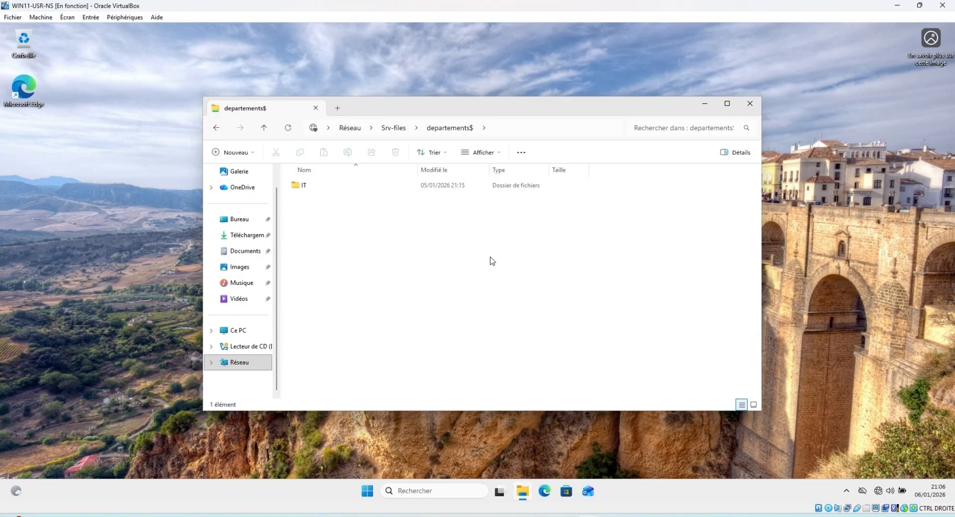
pyautogui.click(526, 129)
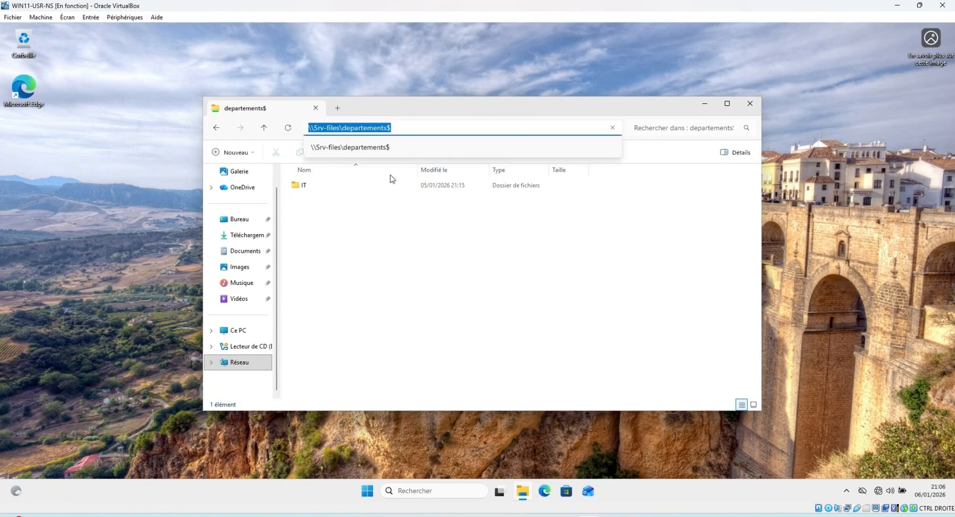
pyautogui.click(385, 236)
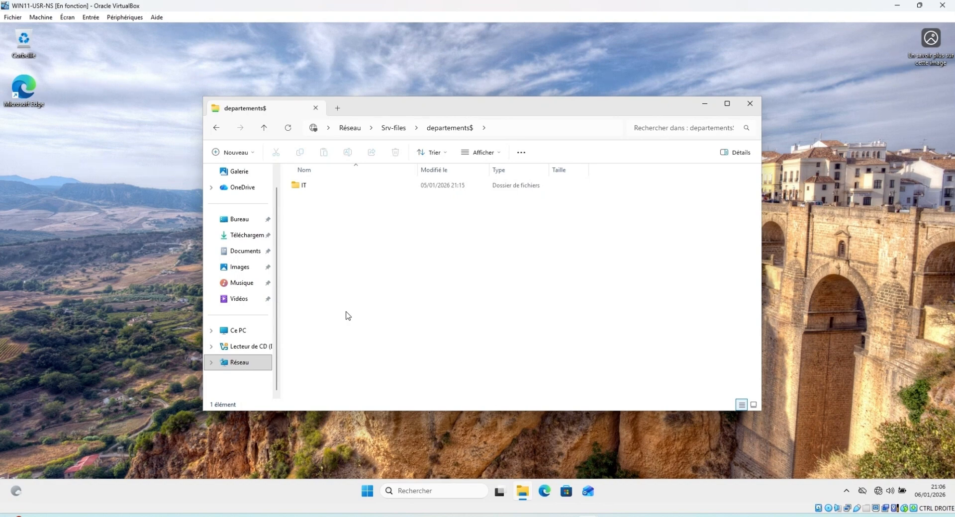
pyautogui.click(237, 334)
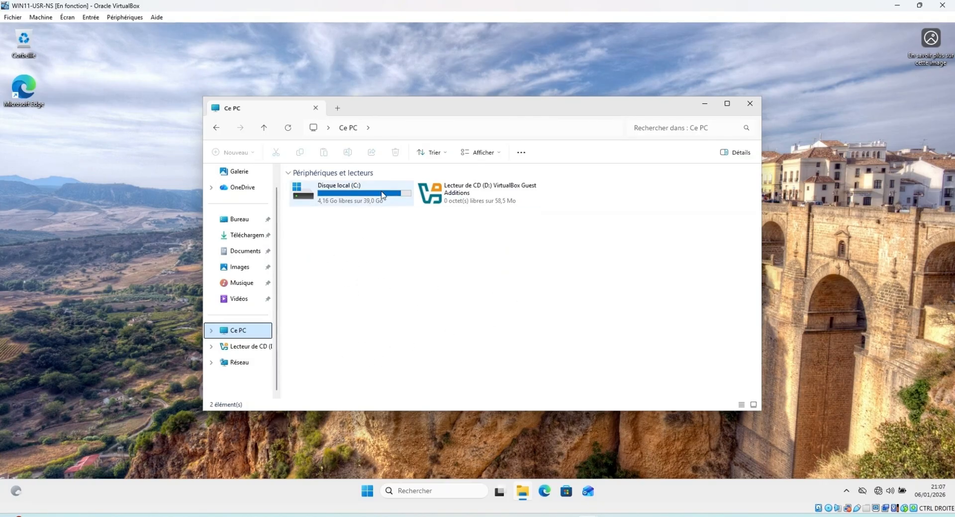
pyautogui.click(217, 133)
pyautogui.click(527, 129)
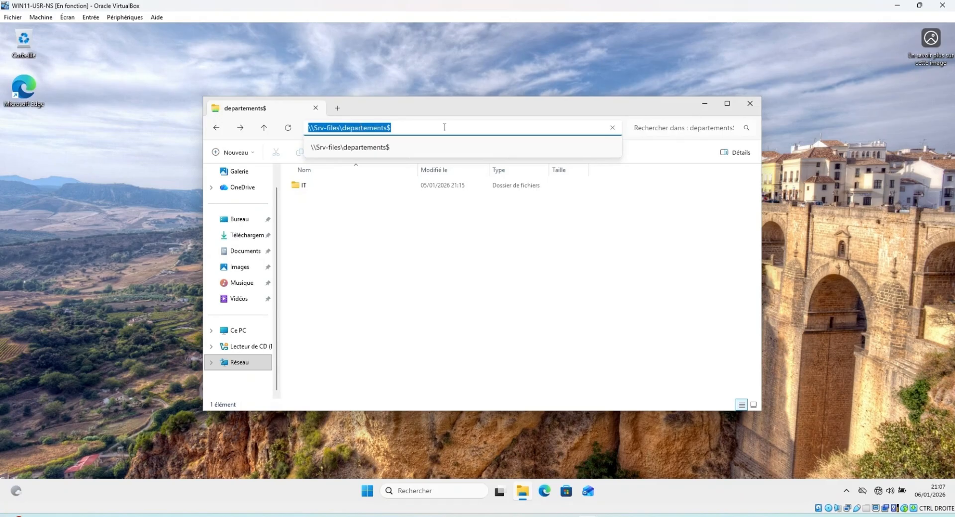
pyautogui.click(238, 333)
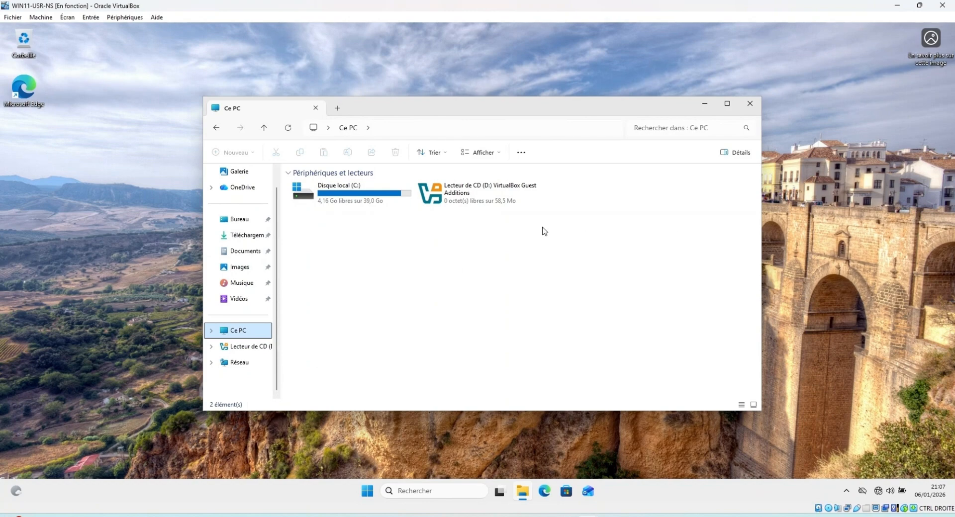
pyautogui.click(216, 127)
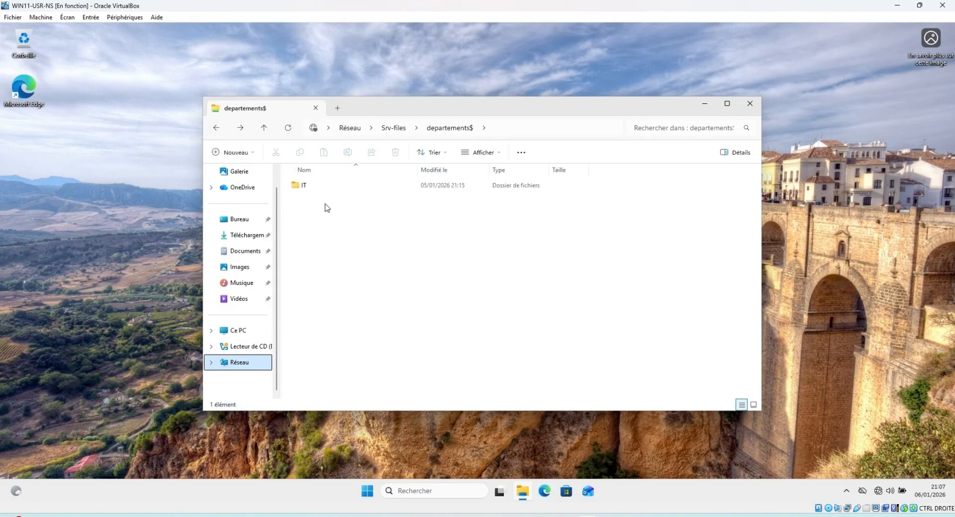
pyautogui.doubleClick(306, 189)
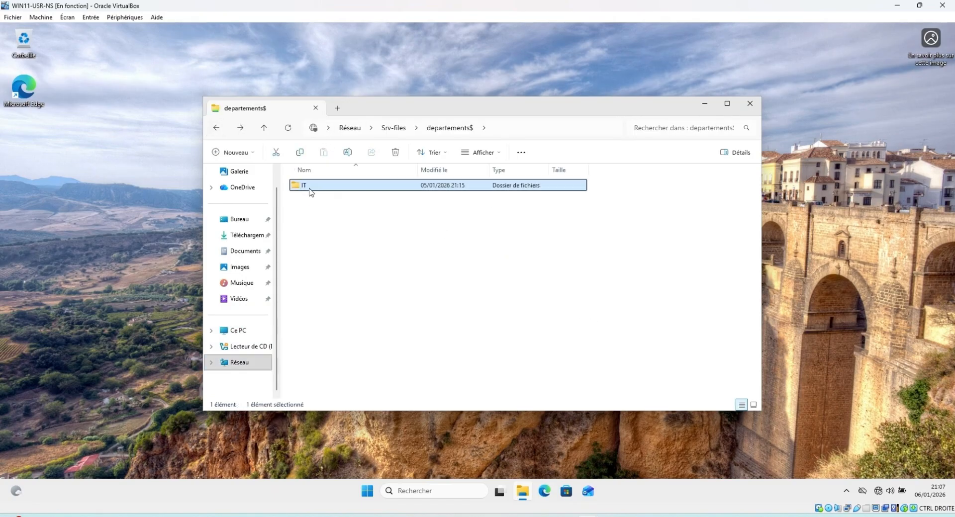
pyautogui.click(216, 127)
# Switch to the SRV-DC VM and send Ctrl-Alt-Del to bring up its sign-in prompt
pyautogui.click(587, 516)
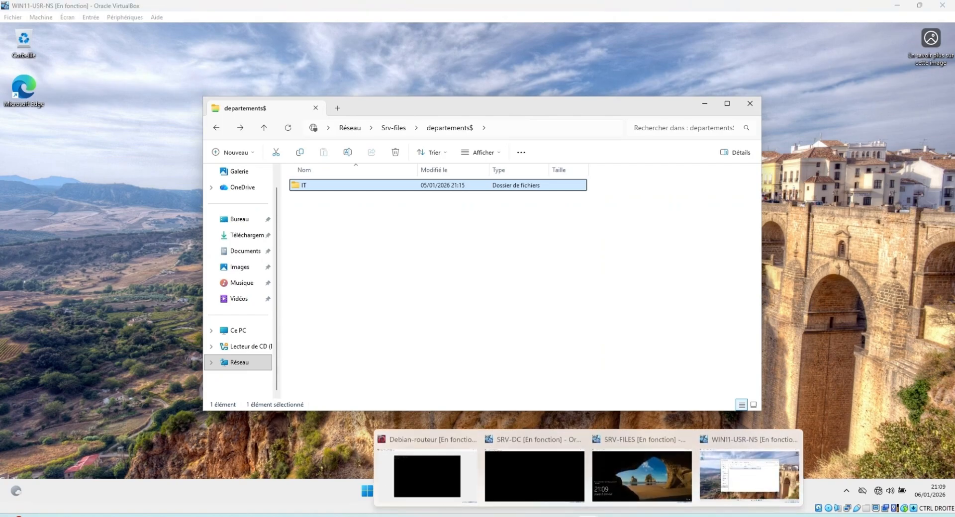
pyautogui.click(554, 475)
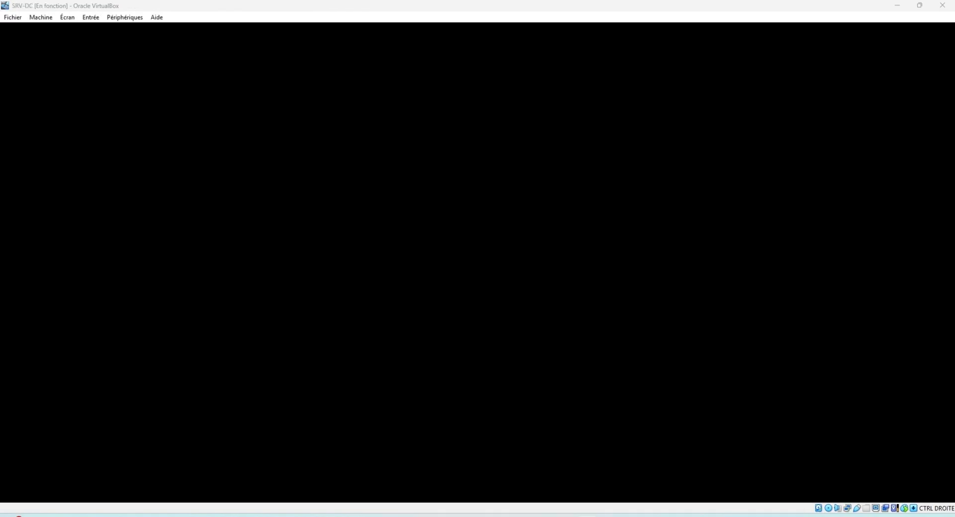
pyautogui.click(72, 19)
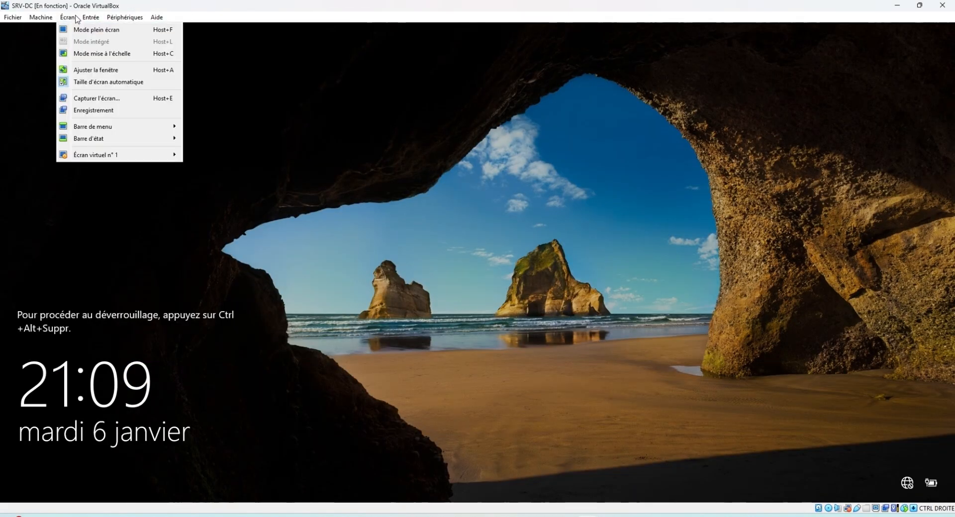
pyautogui.moveTo(106, 31)
pyautogui.click(225, 59)
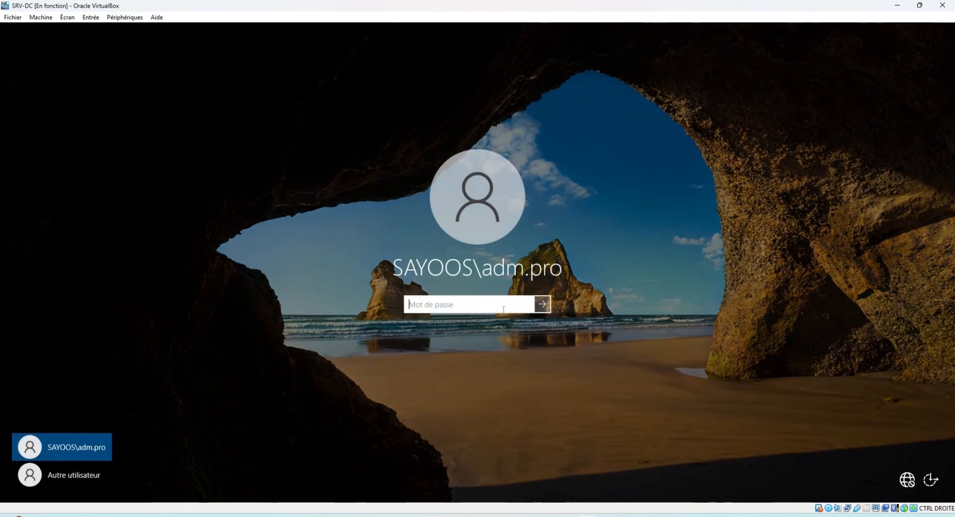
# Sign in with the domain administrator password and cancel the unexpected-shutdown tracker
pyautogui.press('Return')
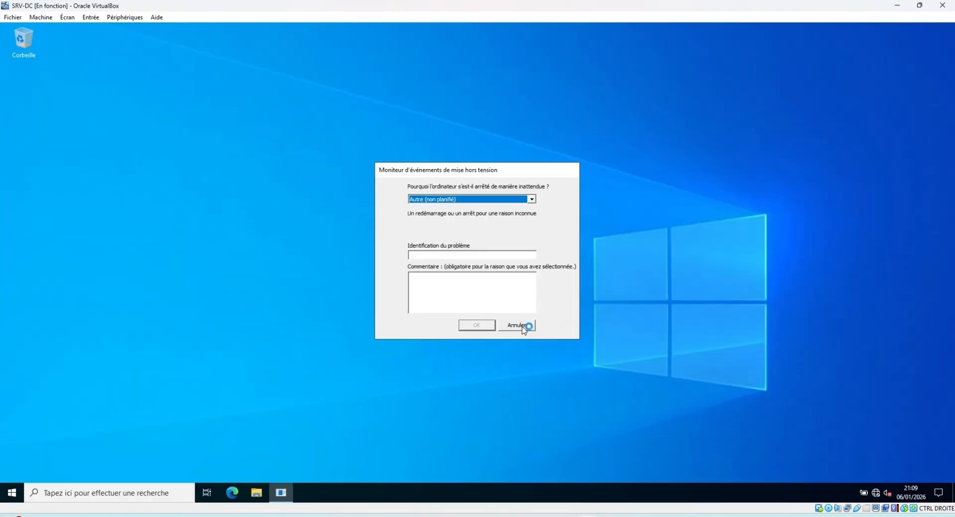
pyautogui.click(525, 330)
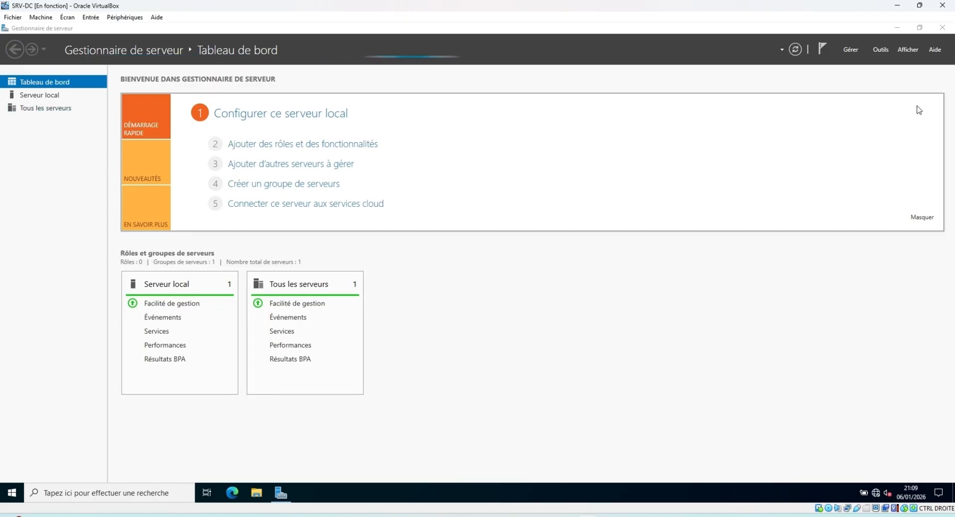
# Launch Gestion des stratégies de groupe from Server Manager's Outils menu and maximize it
pyautogui.click(887, 49)
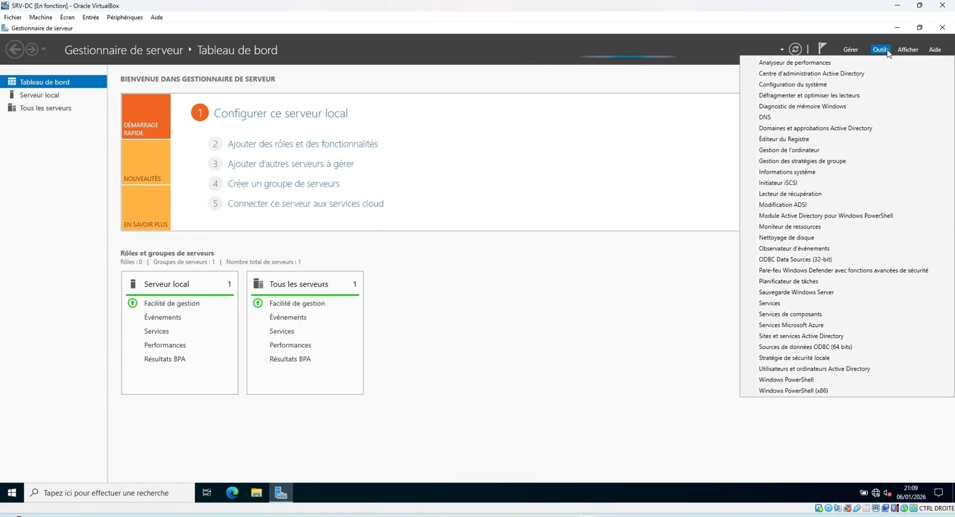
pyautogui.click(833, 162)
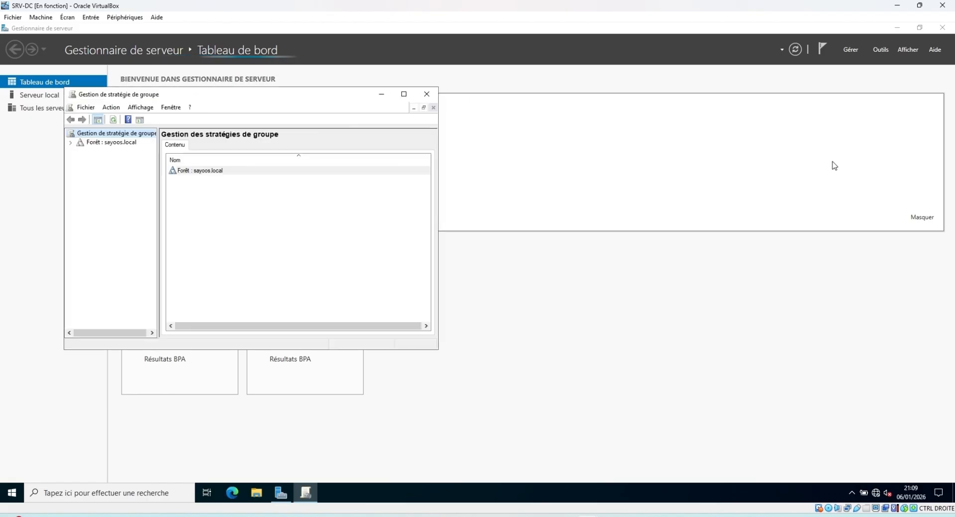
pyautogui.click(404, 94)
# Expand Forêt > Domaines > sayoos.local and select the Utilisateurs OU
pyautogui.click(7, 75)
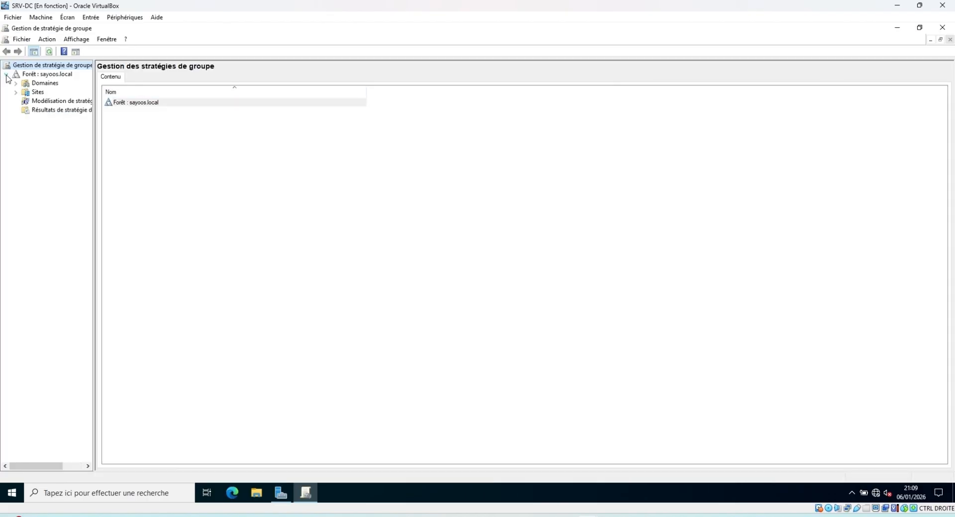
pyautogui.click(16, 83)
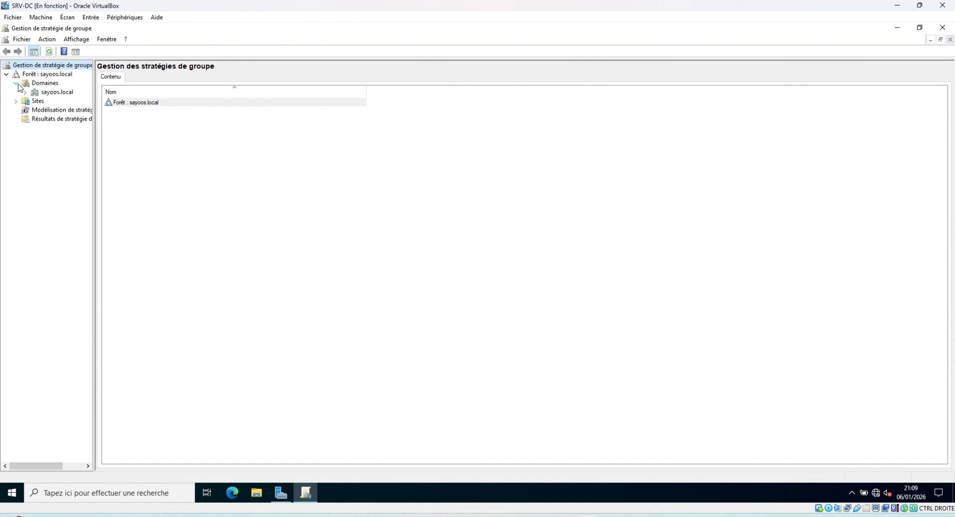
pyautogui.click(25, 93)
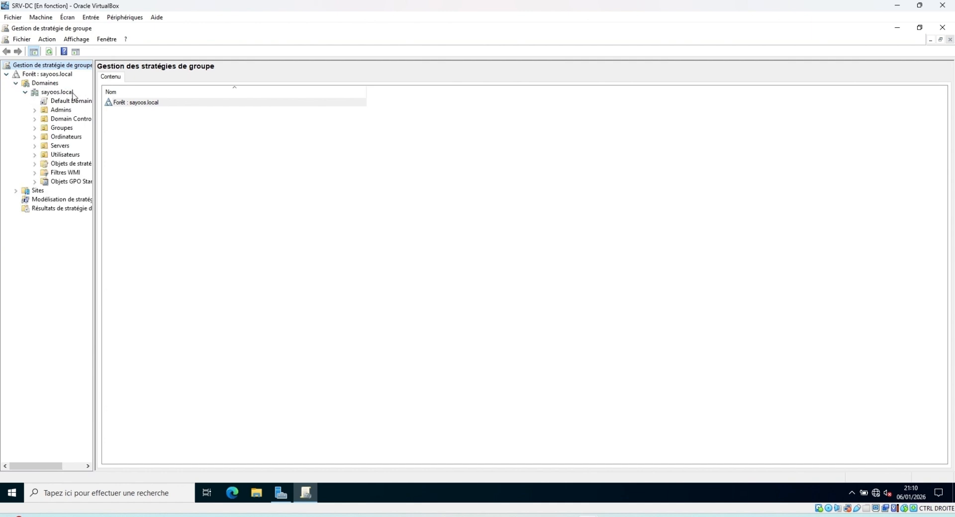
pyautogui.click(57, 91)
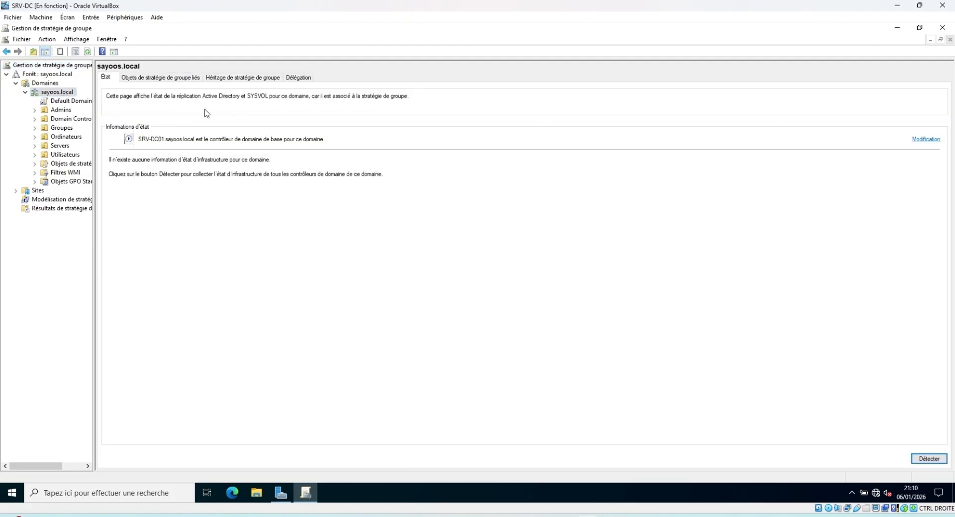
pyautogui.click(35, 154)
pyautogui.click(66, 155)
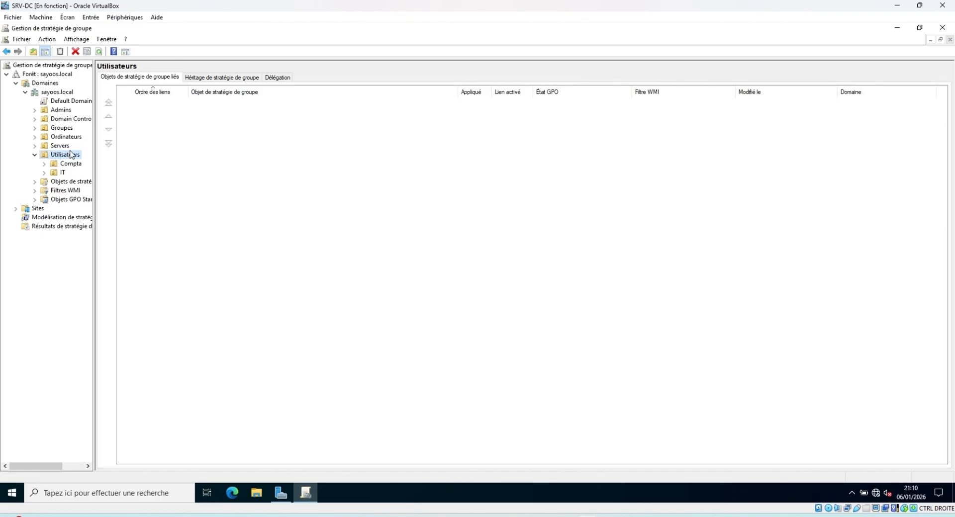
# From the Utilisateurs OU's context menu, create and link a GPO named GPO-LECTEUR-P
pyautogui.rightClick(71, 156)
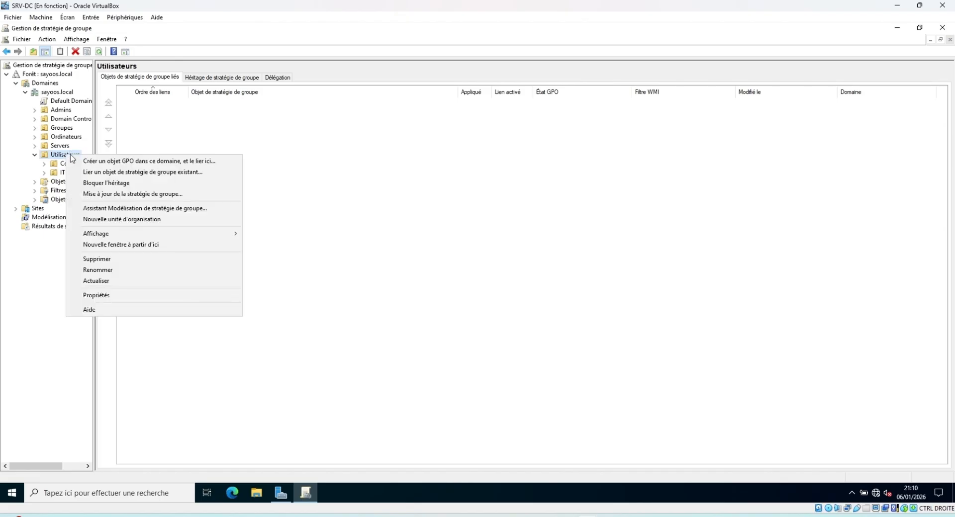
pyautogui.click(142, 163)
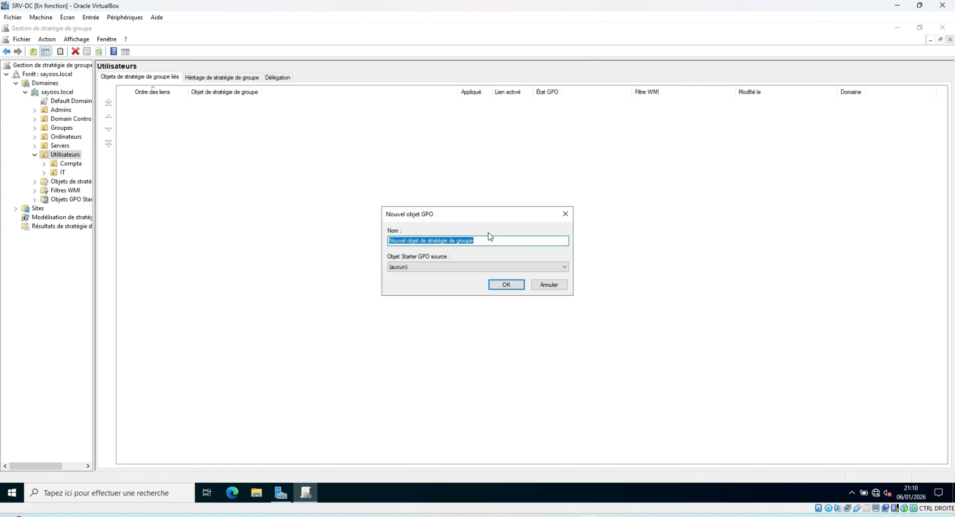
pyautogui.write('GPO-LECT')
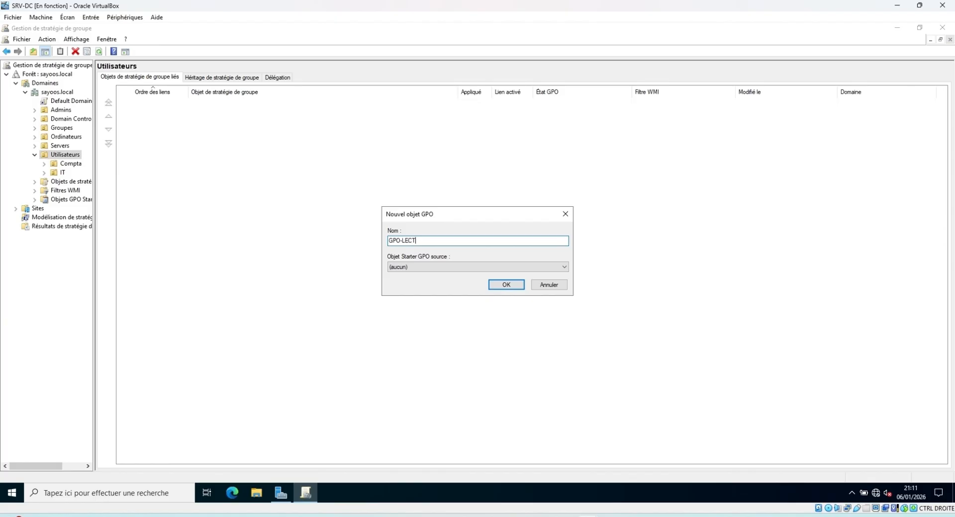
pyautogui.write('EUR 6')
pyautogui.press('BackSpace')
pyautogui.press('BackSpace')
pyautogui.write('-P')
pyautogui.click(507, 286)
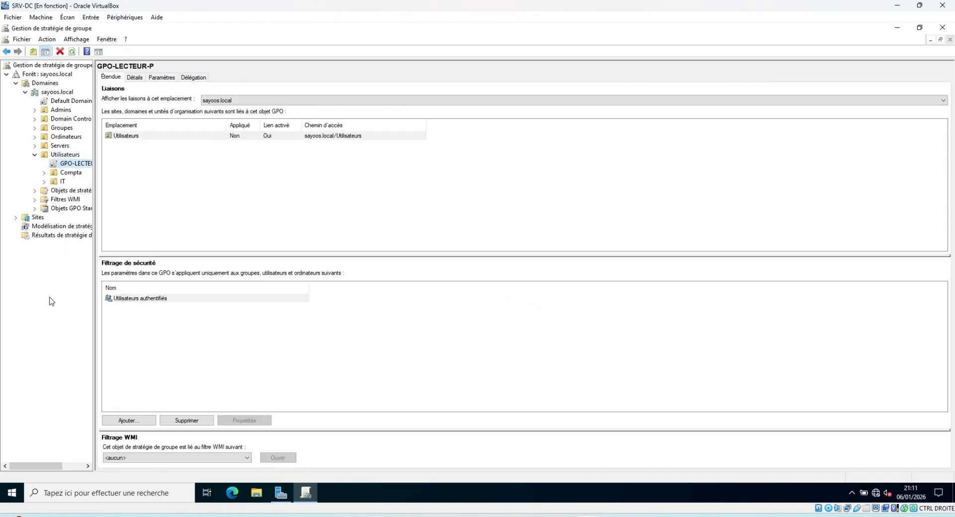
# Edit GPO-LECTEUR-P and go to Configuration utilisateur > Préférences > Paramètres Windows > Mappages de lecteurs, maximized
pyautogui.rightClick(76, 168)
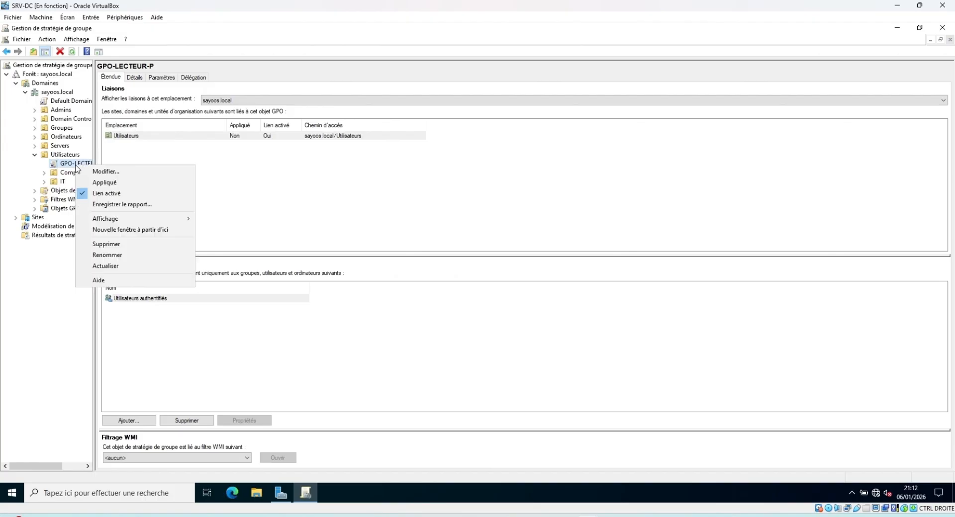
pyautogui.click(105, 171)
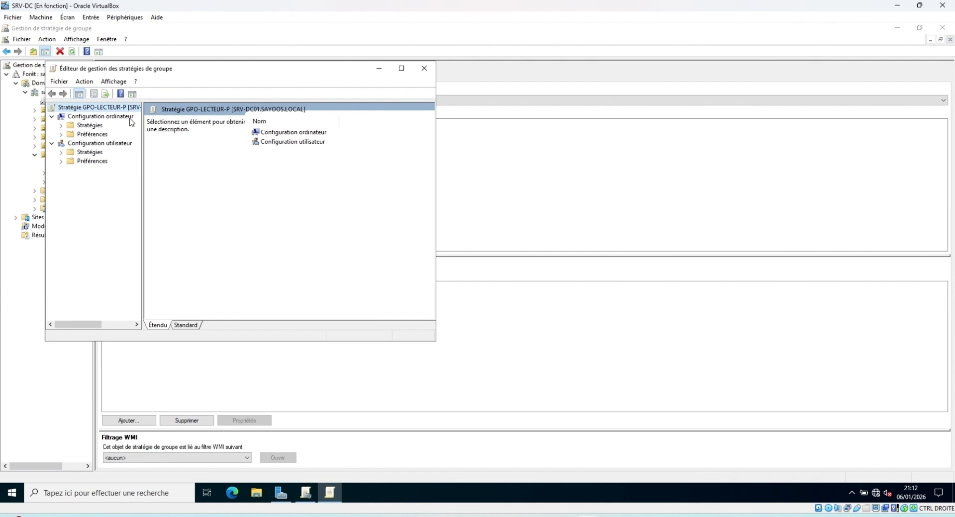
pyautogui.click(106, 143)
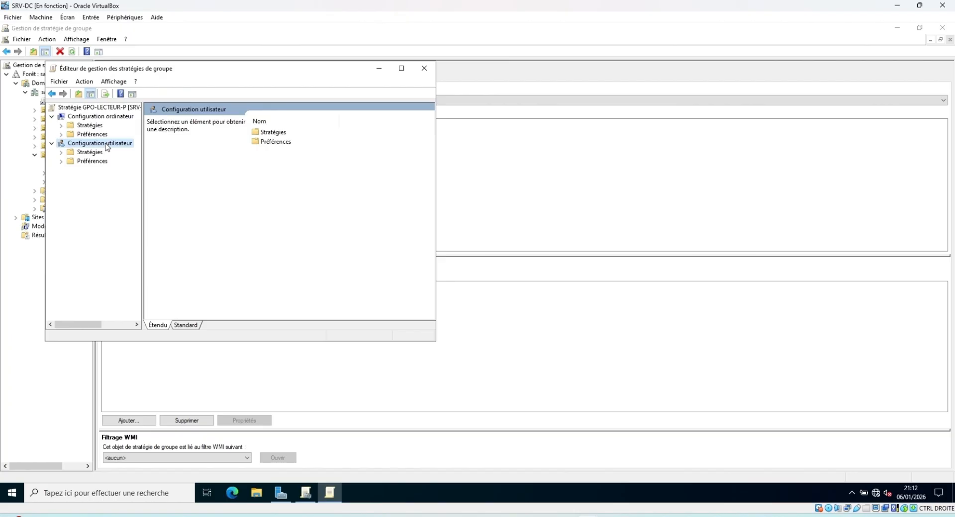
pyautogui.doubleClick(87, 162)
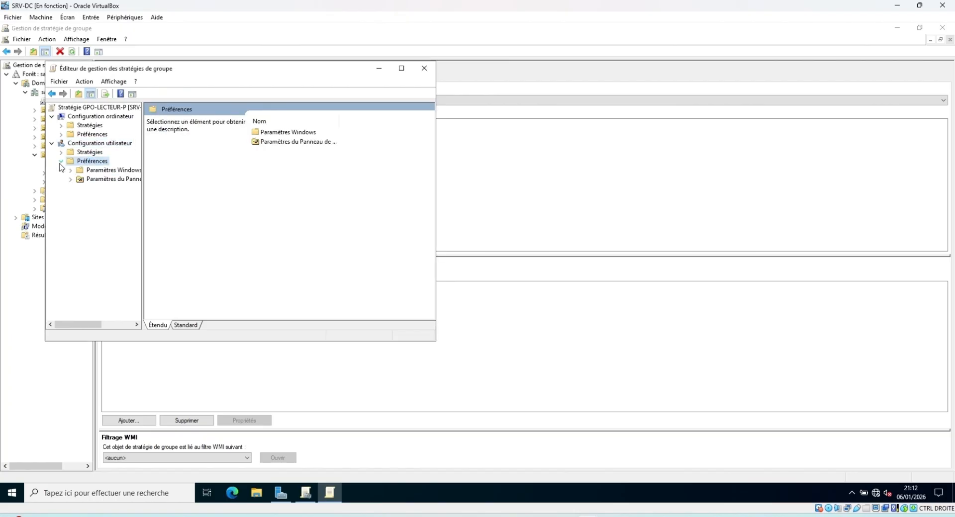
pyautogui.click(71, 170)
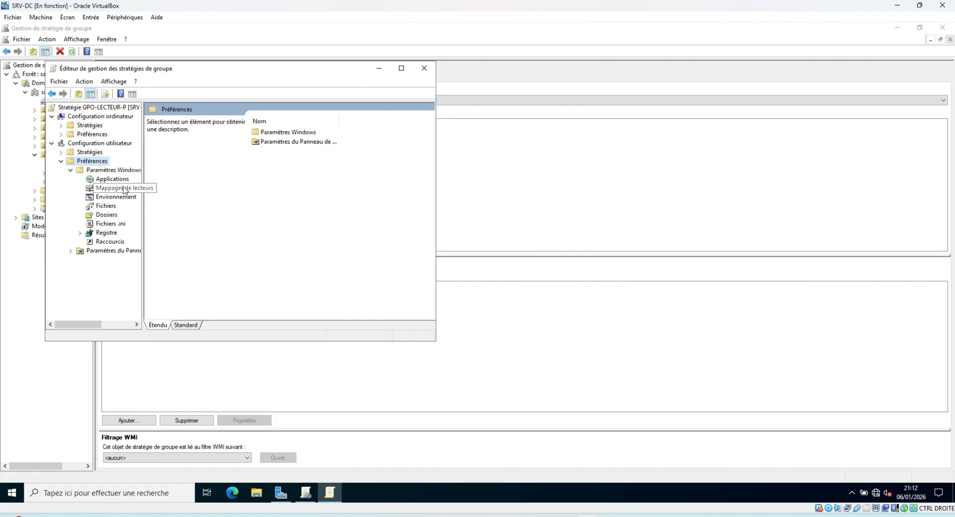
pyautogui.click(124, 189)
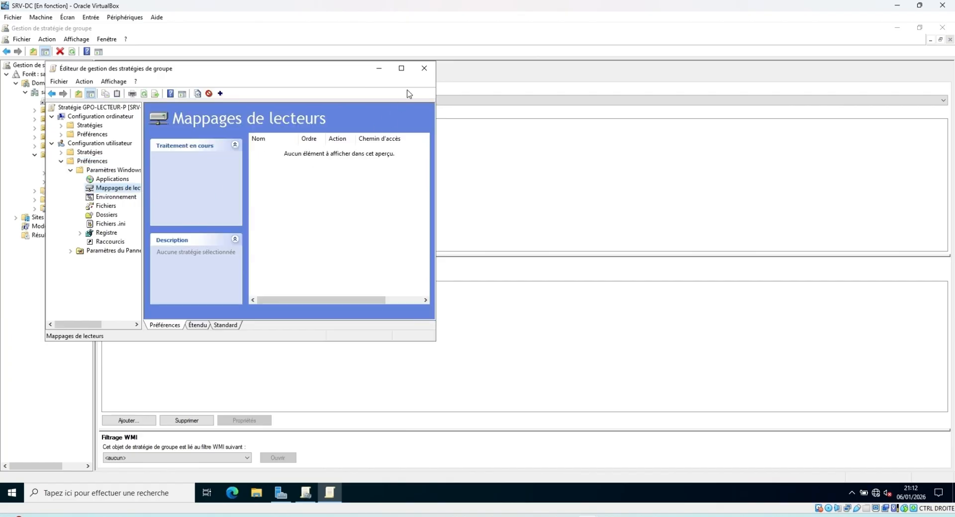
pyautogui.click(401, 68)
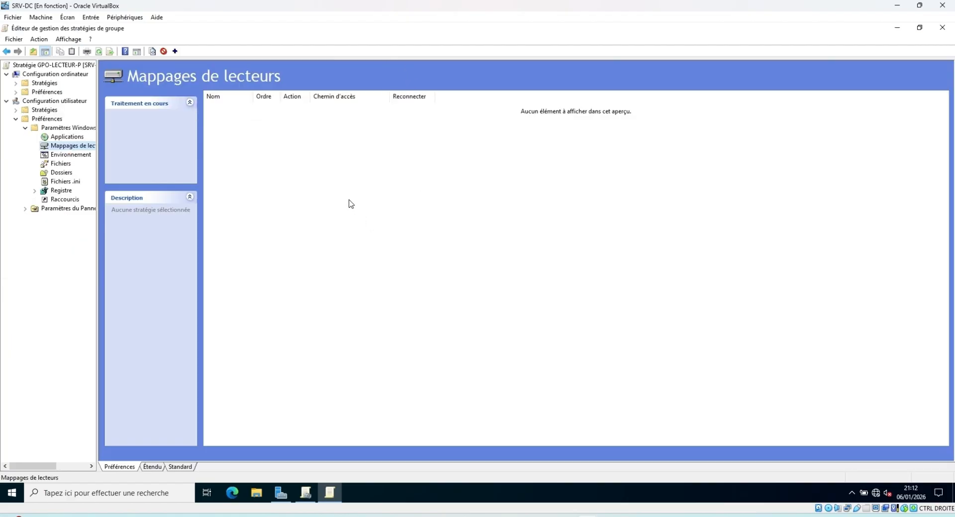
# Create a new Lecteur mappé entry, keeping the Mettre à jour action
pyautogui.rightClick(71, 145)
pyautogui.moveTo(97, 152)
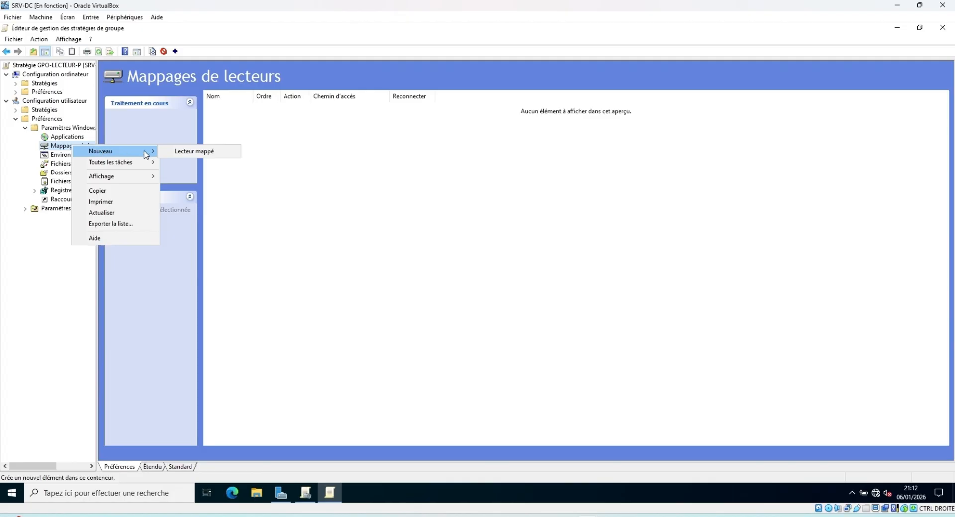
pyautogui.click(194, 152)
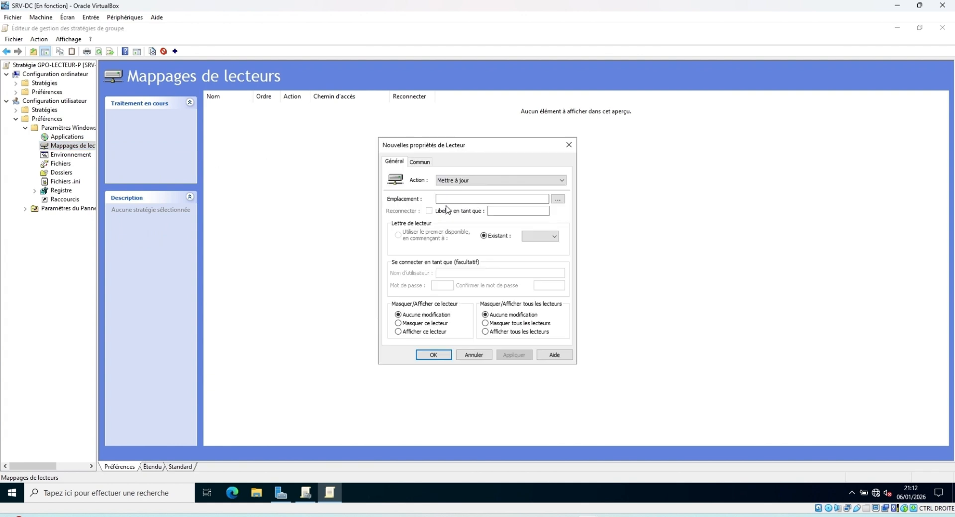
pyautogui.click(451, 198)
pyautogui.click(506, 184)
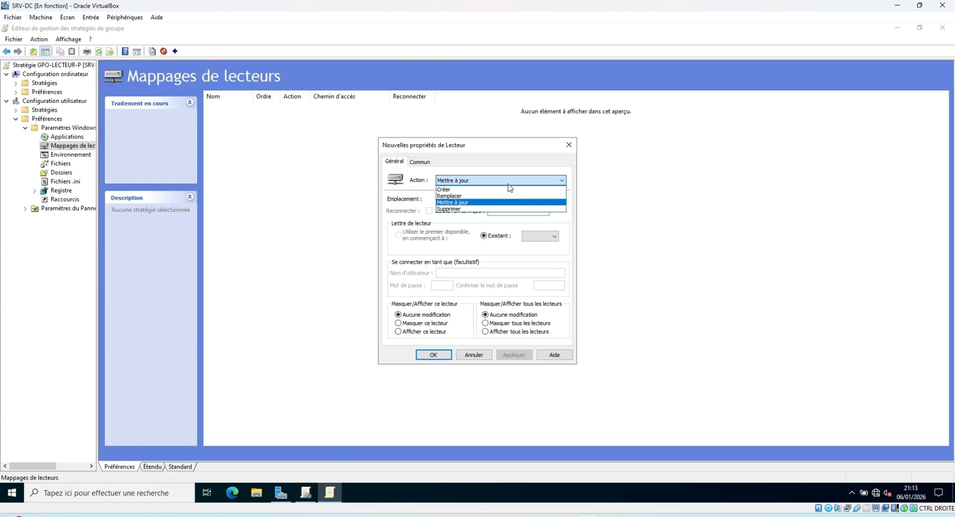
pyautogui.click(508, 184)
pyautogui.click(457, 199)
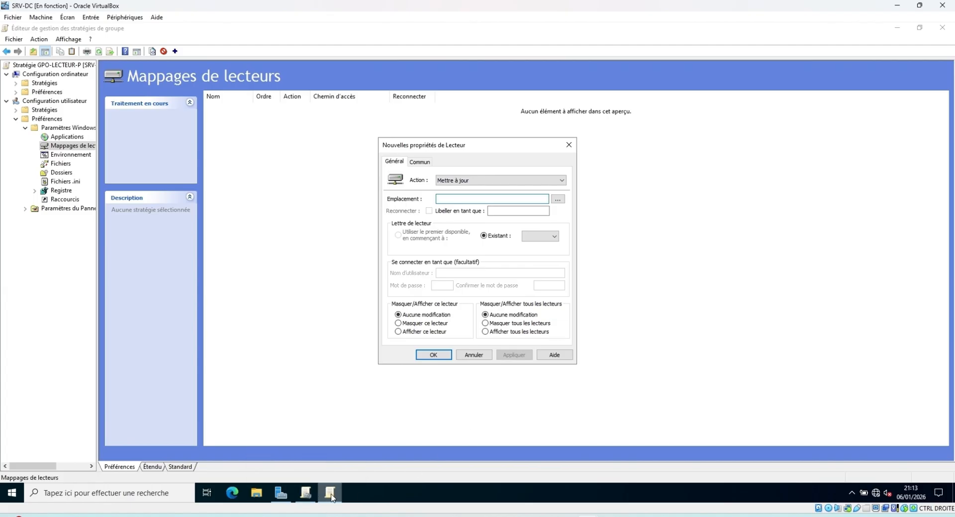
# Briefly open and close the server's File Explorer, then start Emplacement with \\
pyautogui.moveTo(331, 497)
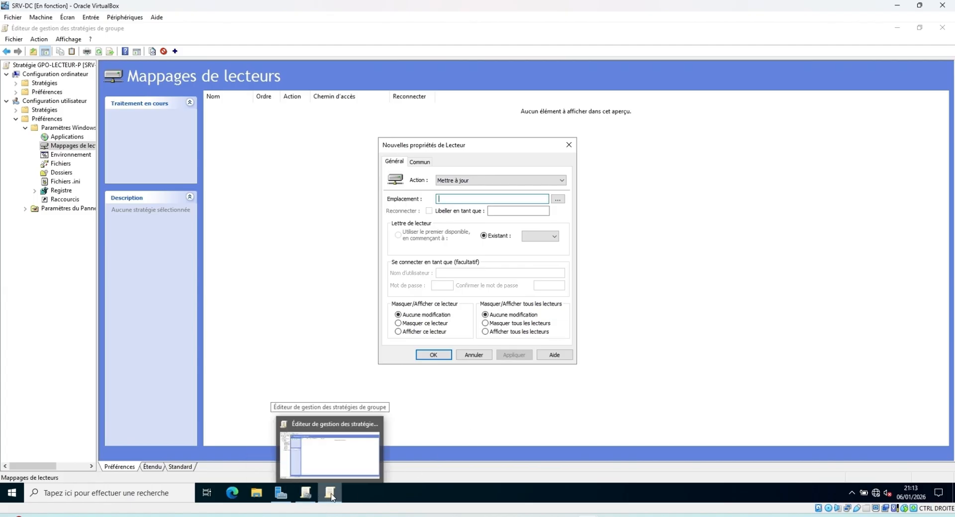
pyautogui.click(254, 496)
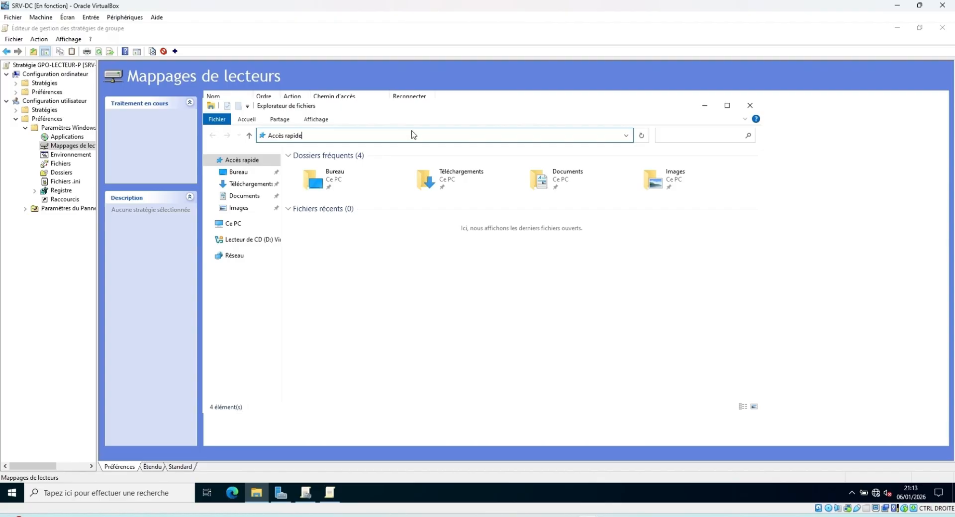
pyautogui.click(749, 106)
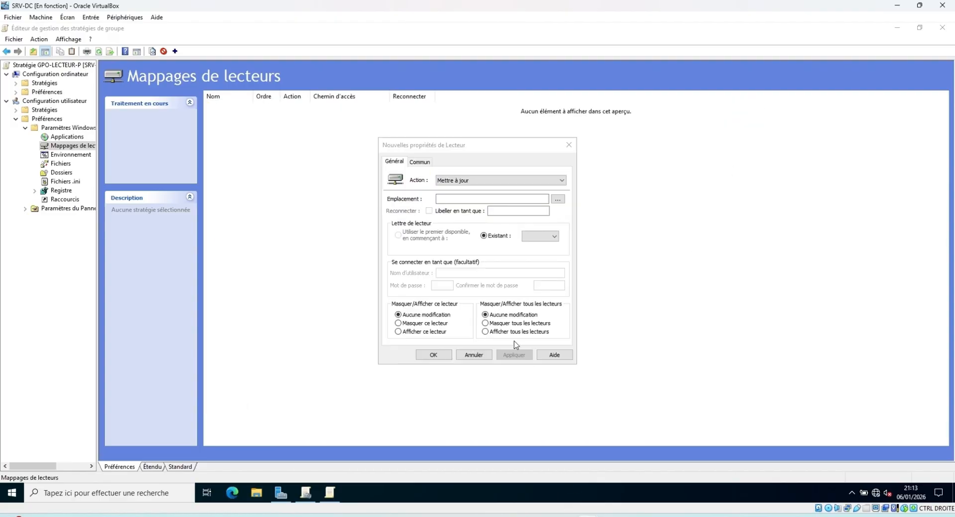
pyautogui.click(482, 198)
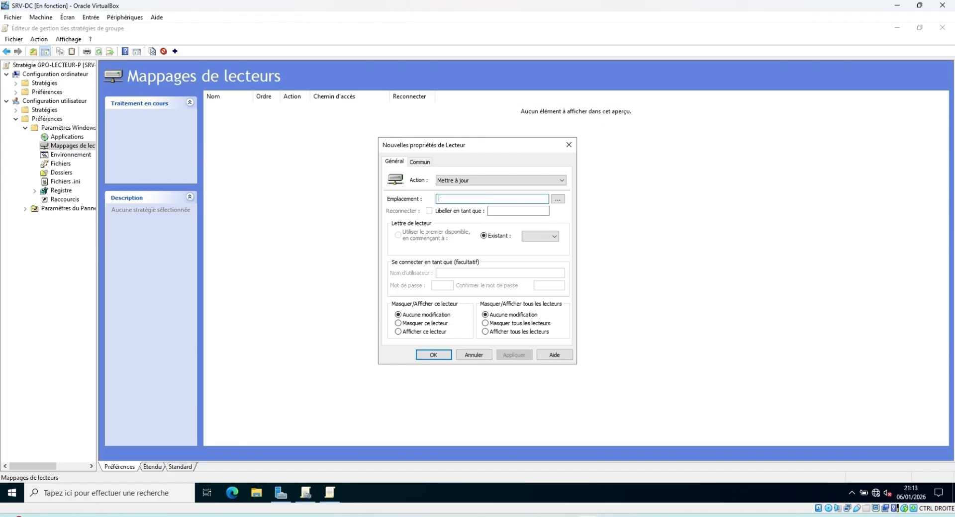
pyautogui.write('\\\\')
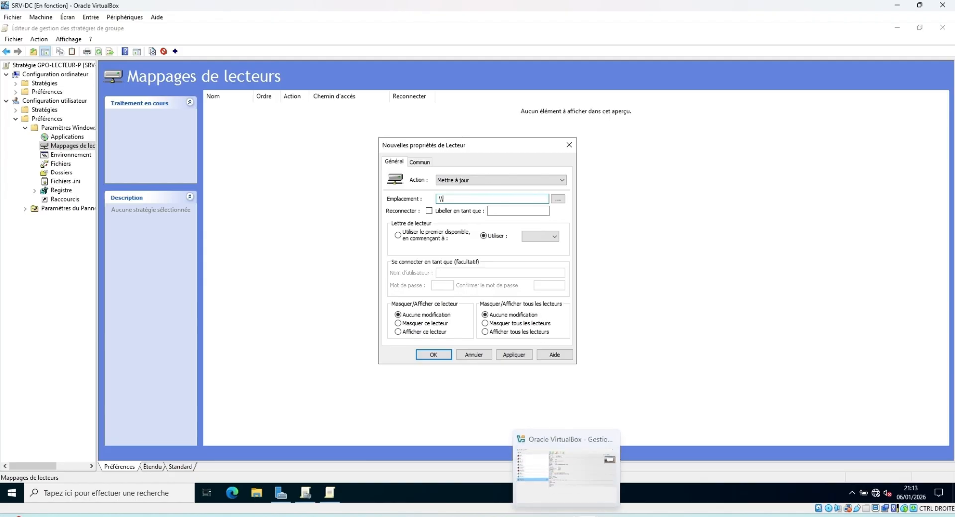
# Switch to the WIN11 VM and show the departements$ share path in Explorer's address bar
pyautogui.moveTo(588, 516)
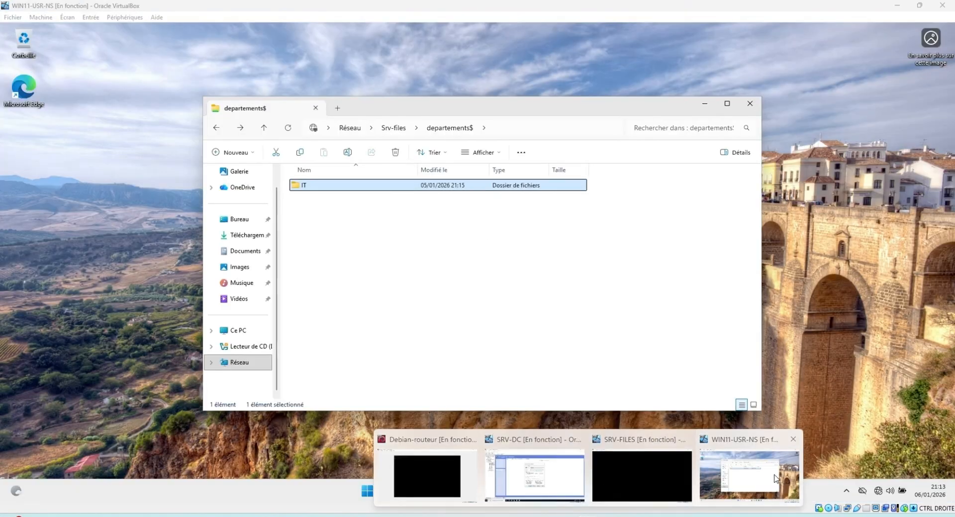
pyautogui.click(774, 478)
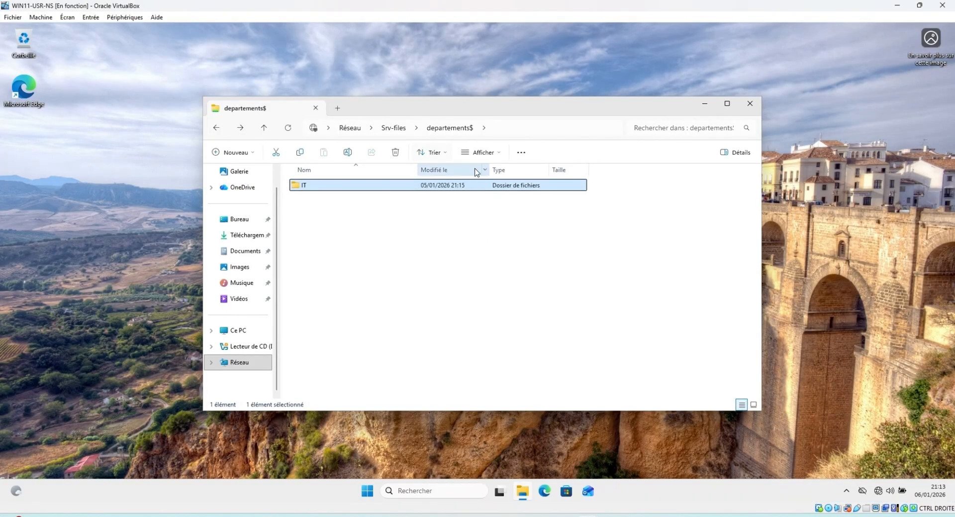
pyautogui.click(533, 127)
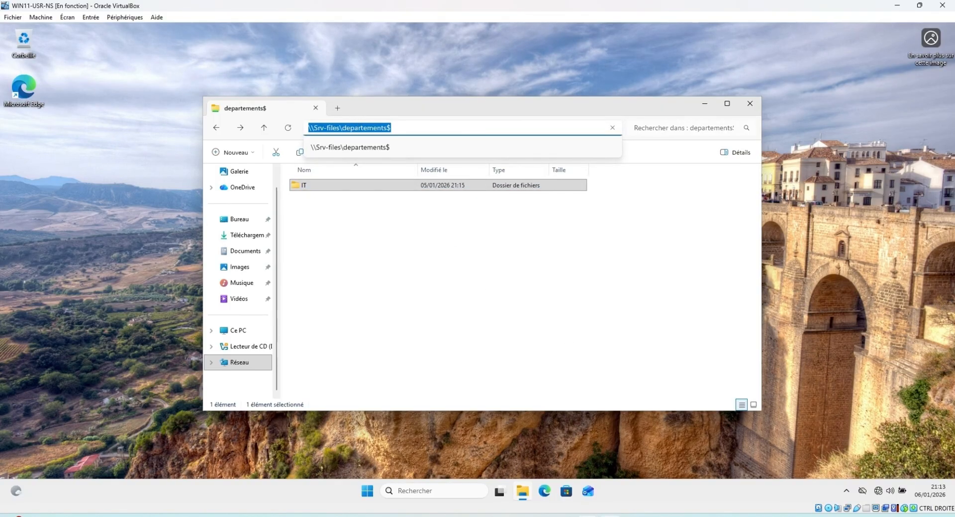
# Back on SRV-DC, complete the location as \\SRV-FILES\DEPARTEMENTS$
pyautogui.moveTo(588, 516)
pyautogui.click(534, 475)
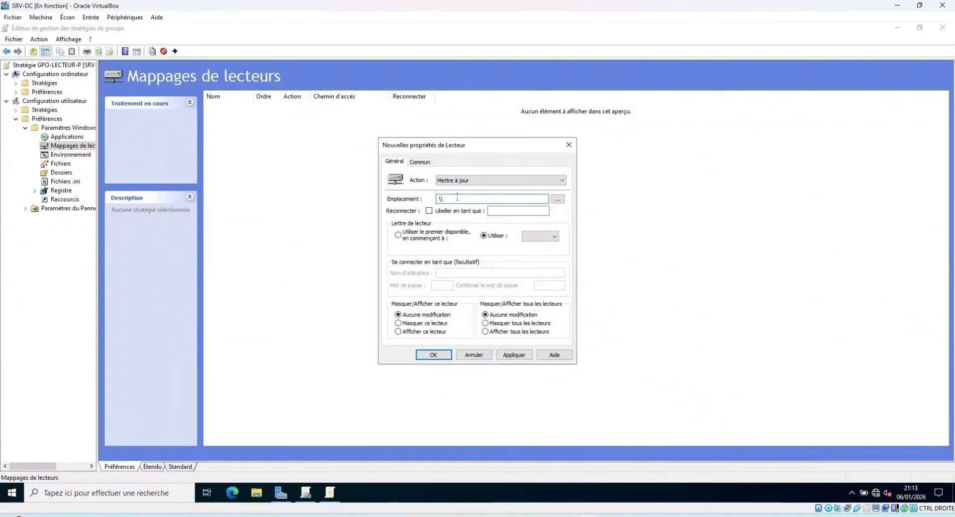
pyautogui.write('SR')
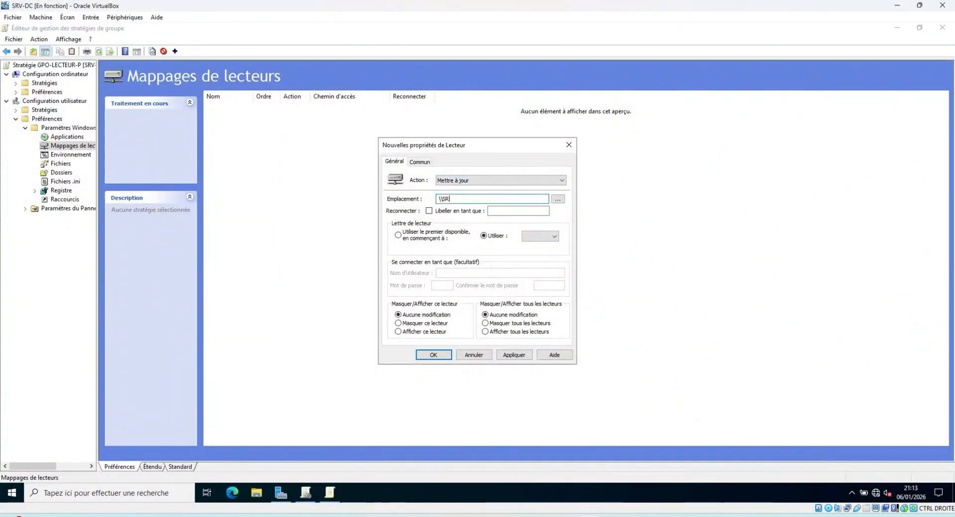
pyautogui.write('V-FI')
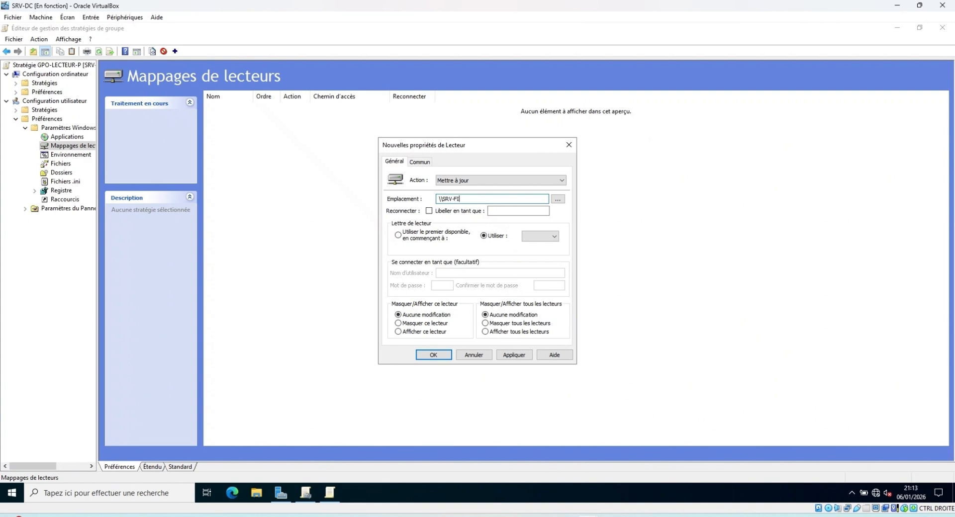
pyautogui.write('LES')
pyautogui.press('BackSpace')
pyautogui.write('\\DEPARTEMENTS$')
# Label the drive COMMUN, choose drive letter P, and tick Reconnecter
pyautogui.click(514, 212)
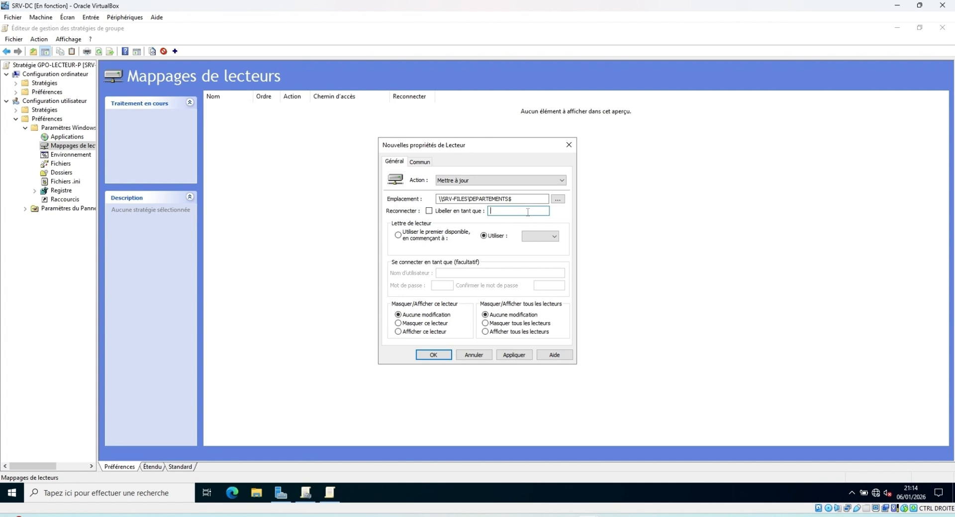
pyautogui.write('COMMUN')
pyautogui.click(551, 237)
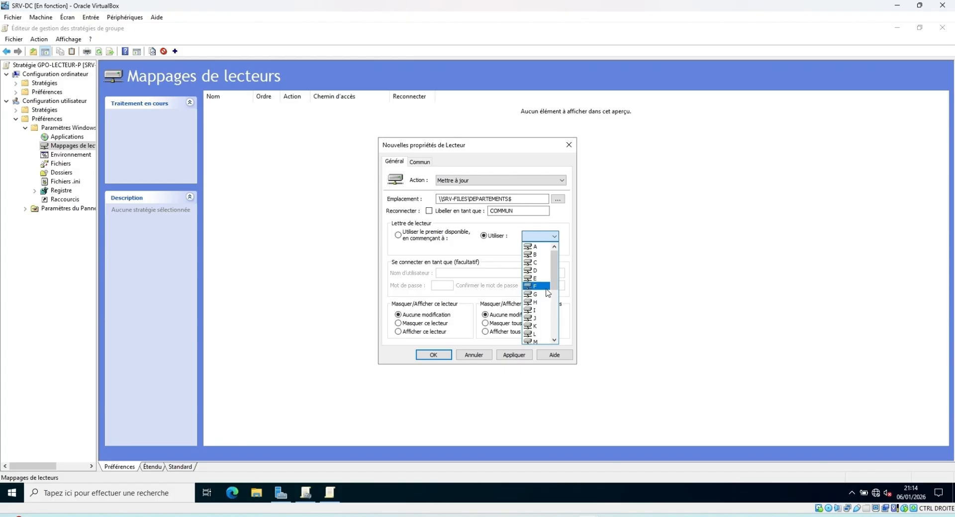
pyautogui.scroll(-1, 547, 295)
pyautogui.click(543, 321)
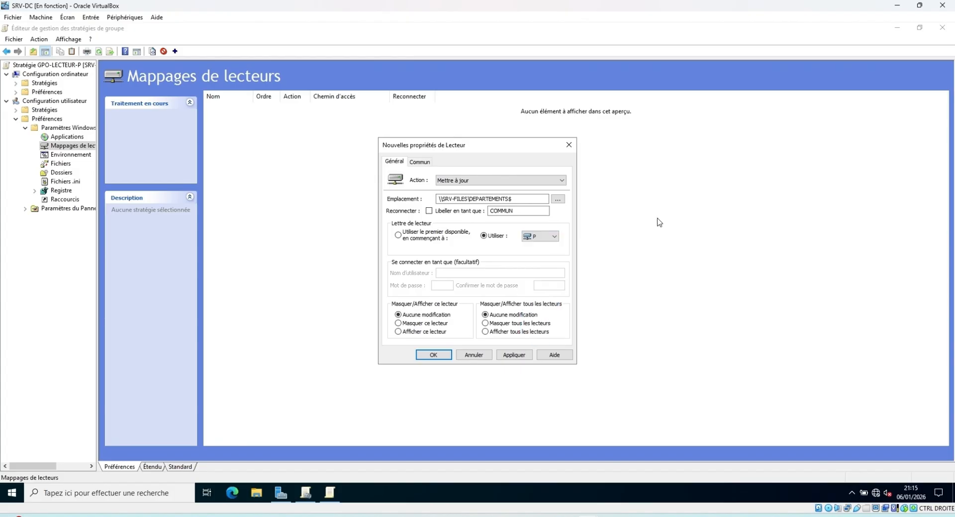
pyautogui.click(430, 211)
# Tick 'Supprimer l'élément lorsqu'il n'est plus appliqué', accept Remplacer, then Appliquer and OK the P: mapping
pyautogui.click(421, 161)
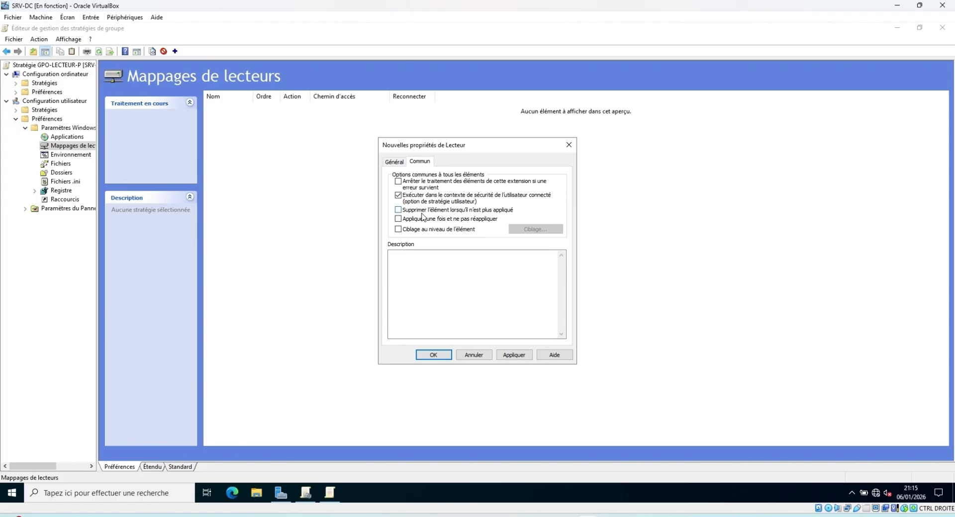
pyautogui.click(400, 211)
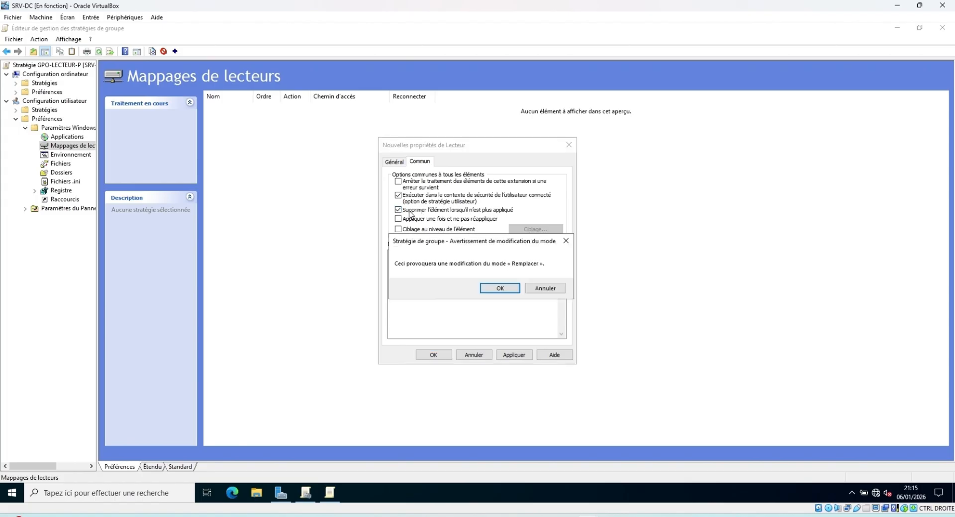
pyautogui.click(507, 290)
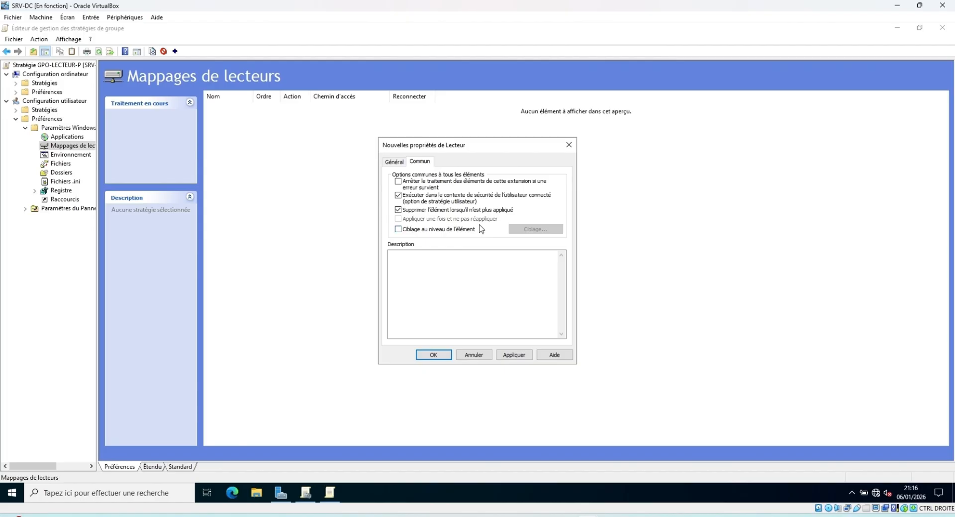
pyautogui.click(388, 162)
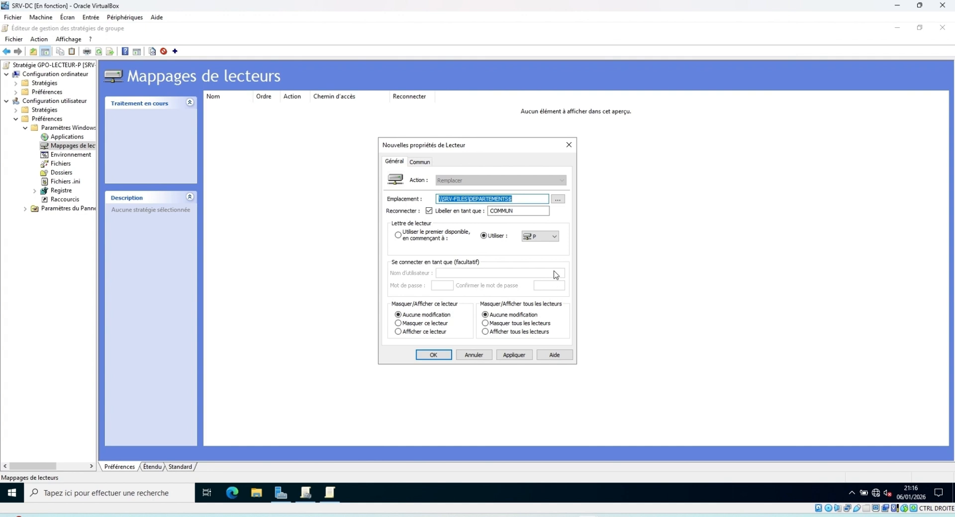
pyautogui.click(521, 356)
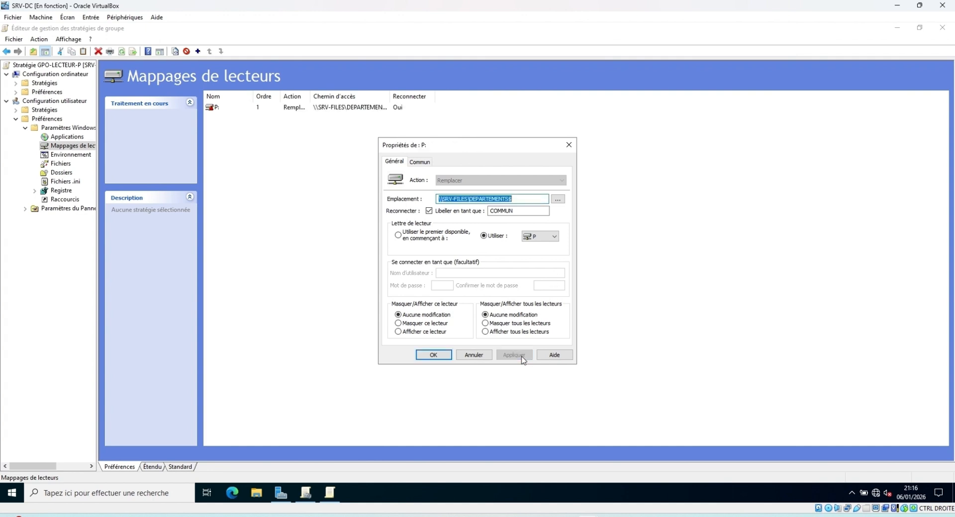
pyautogui.click(438, 356)
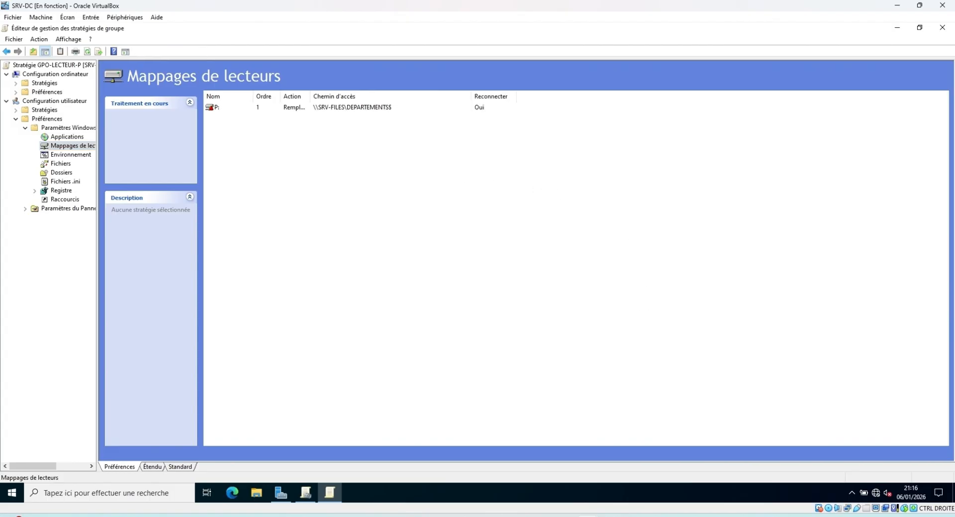
# Switch to the Windows 11 client VM and close the departements$ Explorer window
pyautogui.moveTo(610, 516)
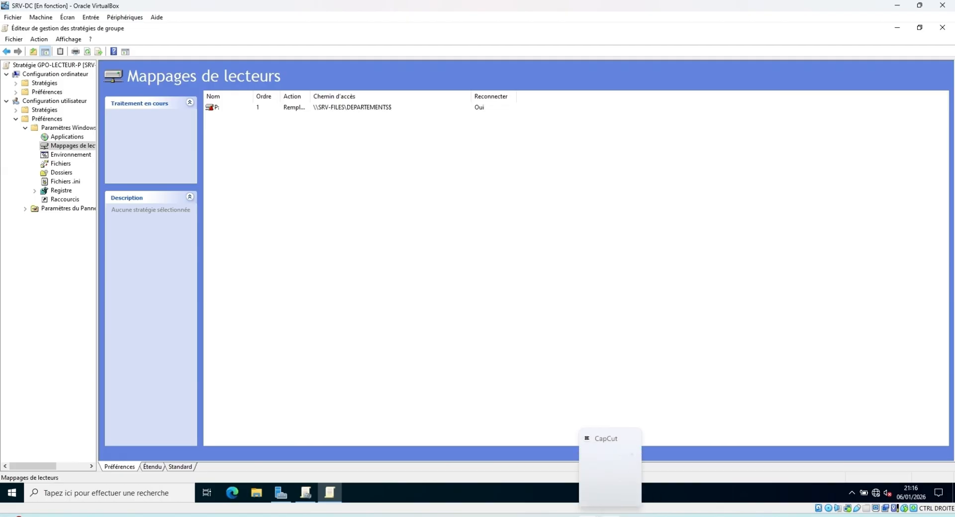
pyautogui.click(749, 475)
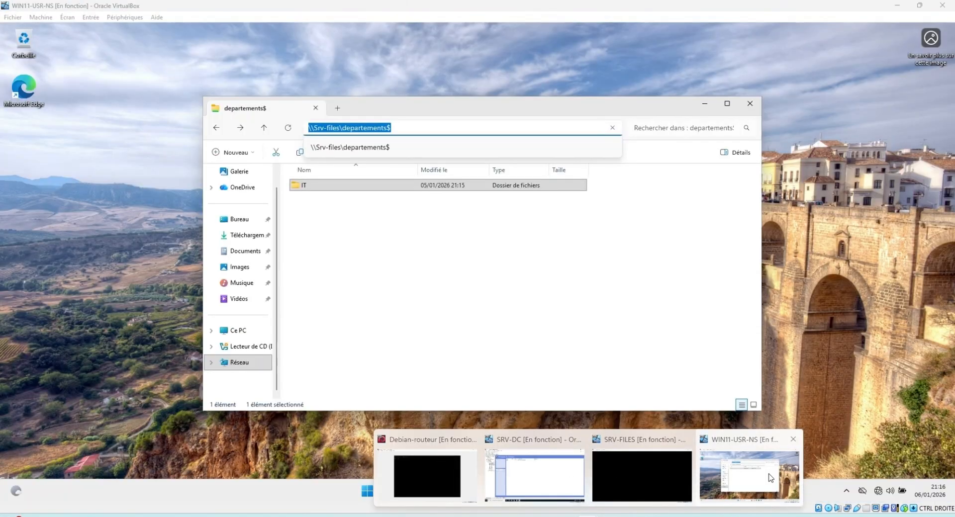
pyautogui.click(750, 103)
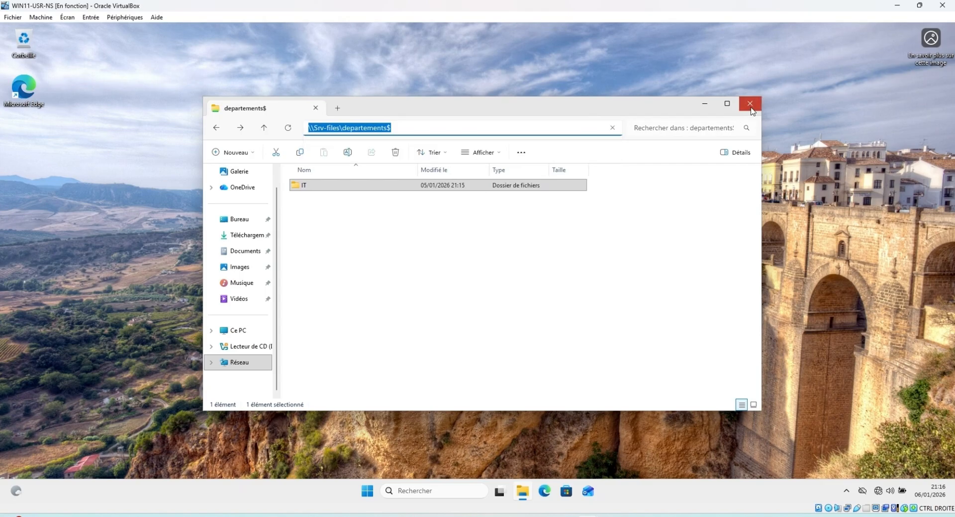
pyautogui.click(750, 104)
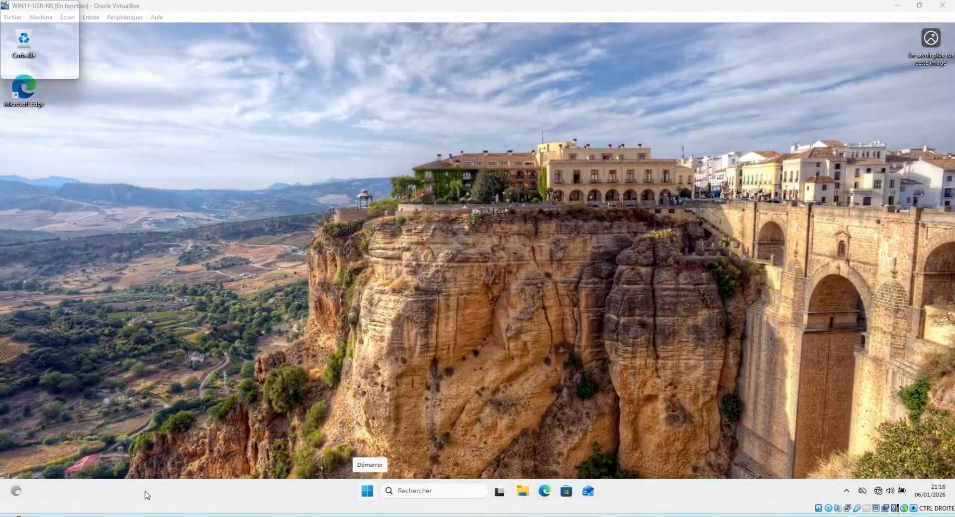
# Search Start for 'cmd' and open Invite de commandes
pyautogui.click(372, 493)
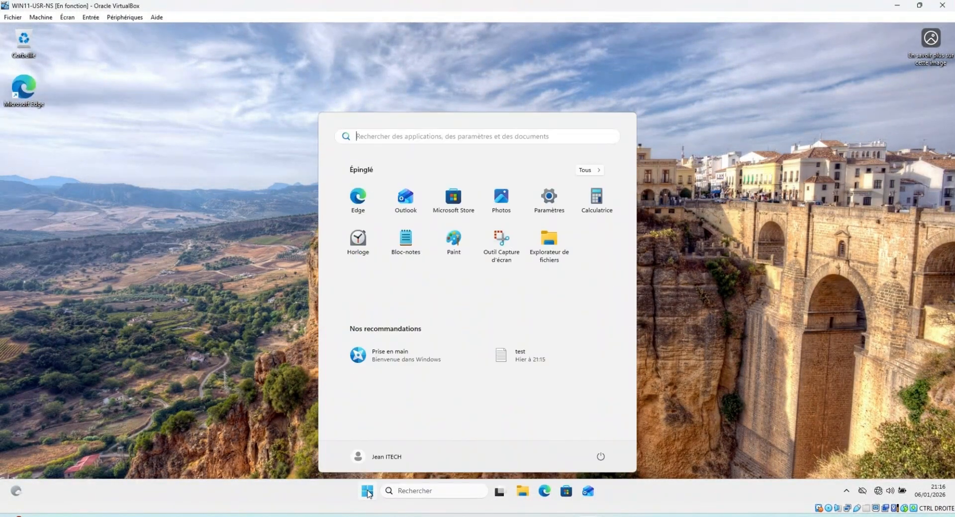
pyautogui.click(439, 491)
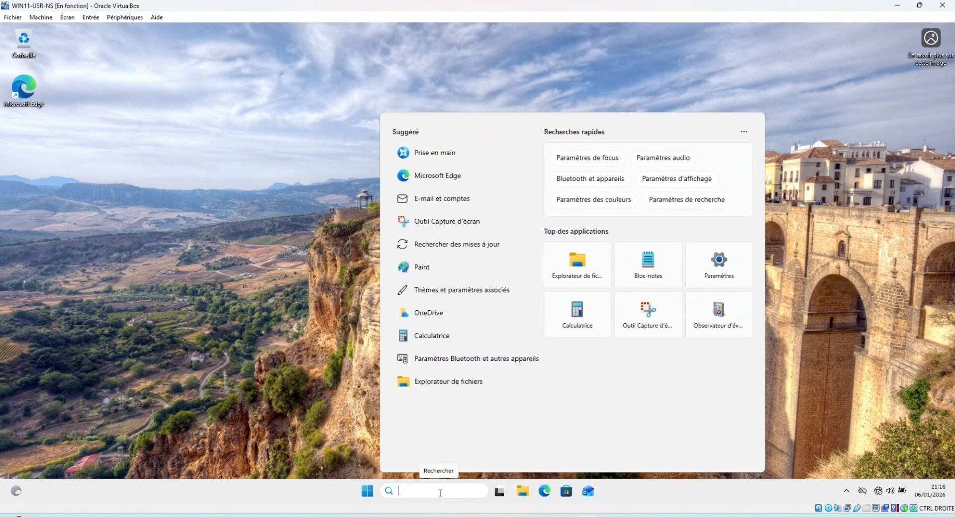
pyautogui.write('cmd')
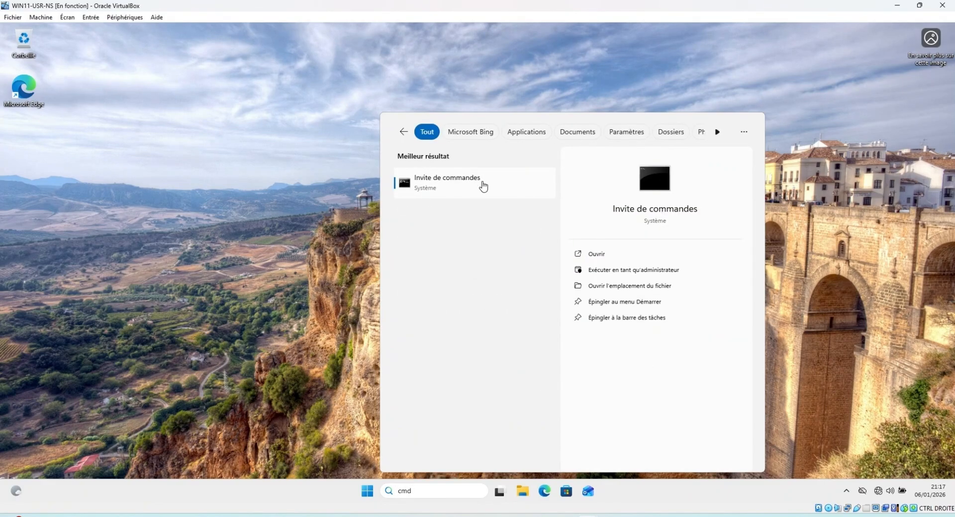
pyautogui.click(455, 188)
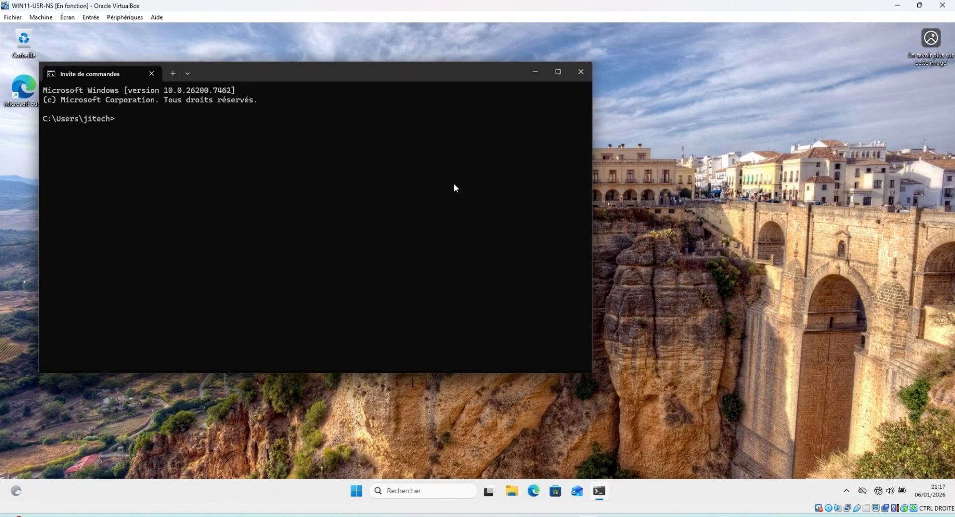
# Run gpupdate /force at the C:\Users\jitech> prompt
pyautogui.write('gpupdate /force')
pyautogui.press('Return')
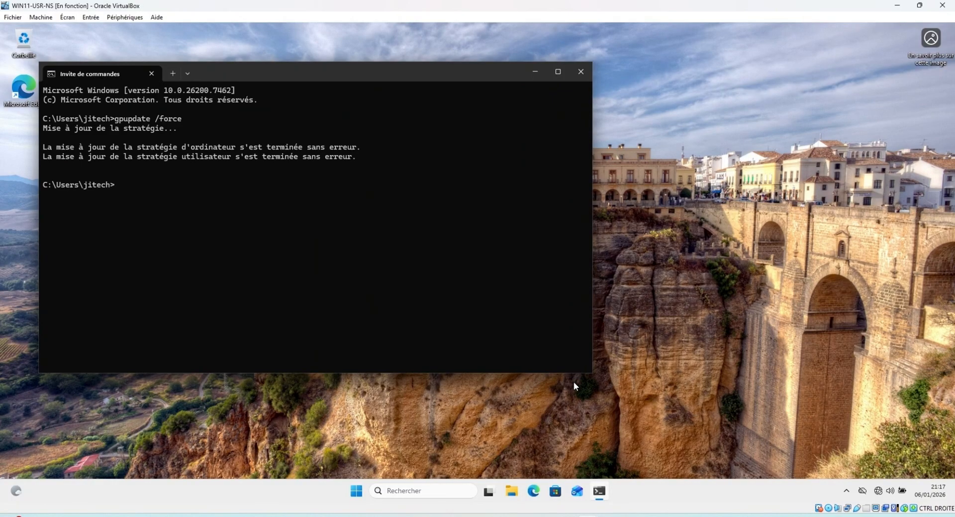
pyautogui.click(512, 491)
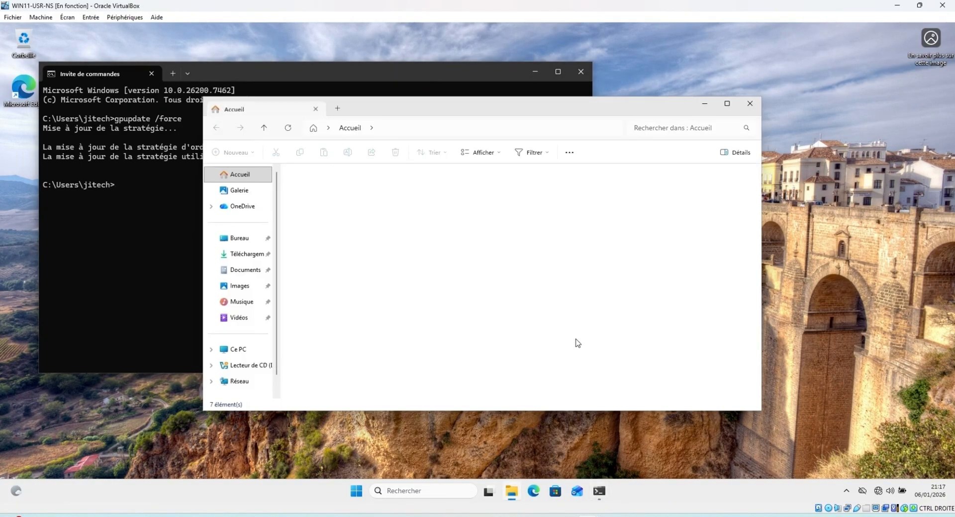
pyautogui.click(247, 353)
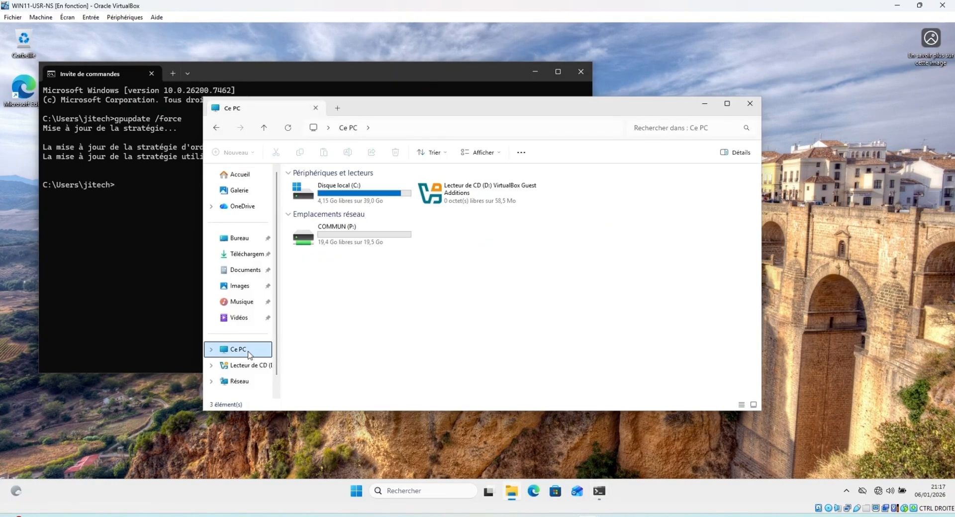
pyautogui.doubleClick(351, 230)
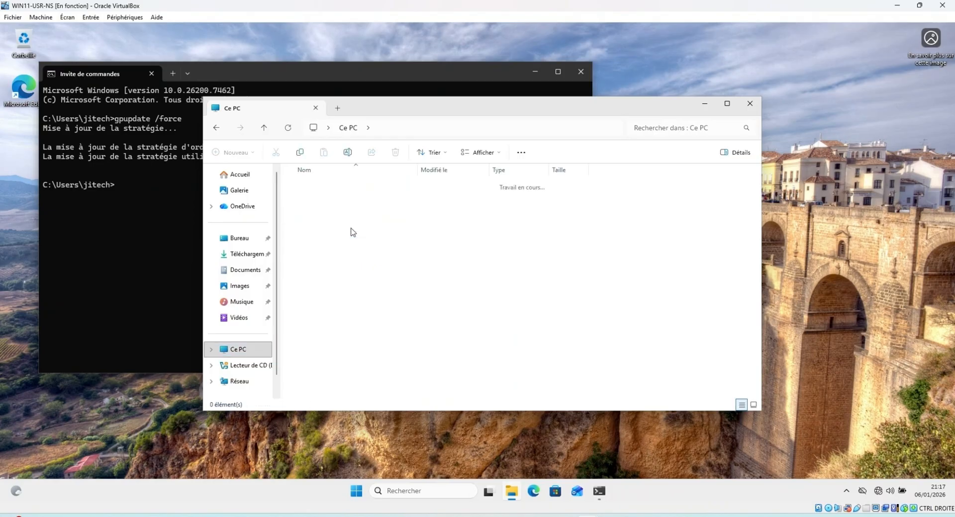
pyautogui.click(309, 187)
pyautogui.doubleClick(308, 187)
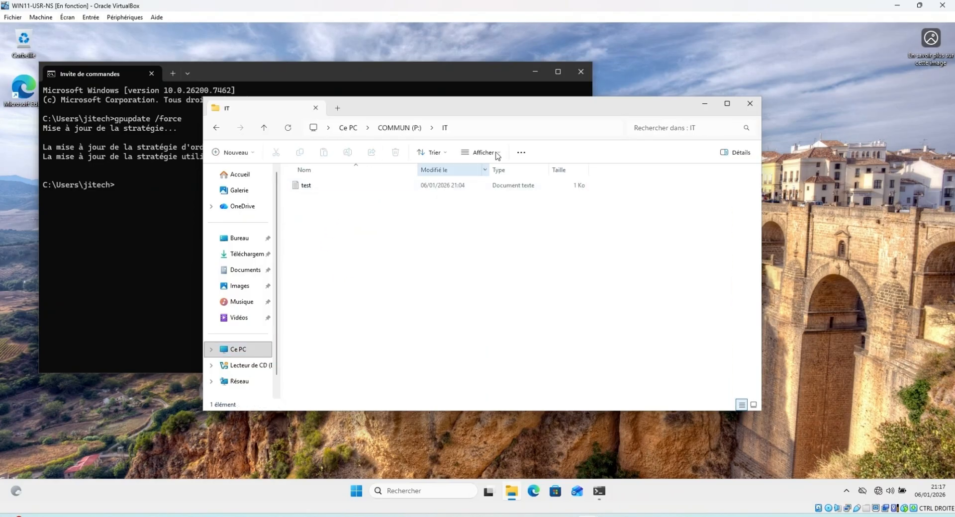
pyautogui.click(500, 130)
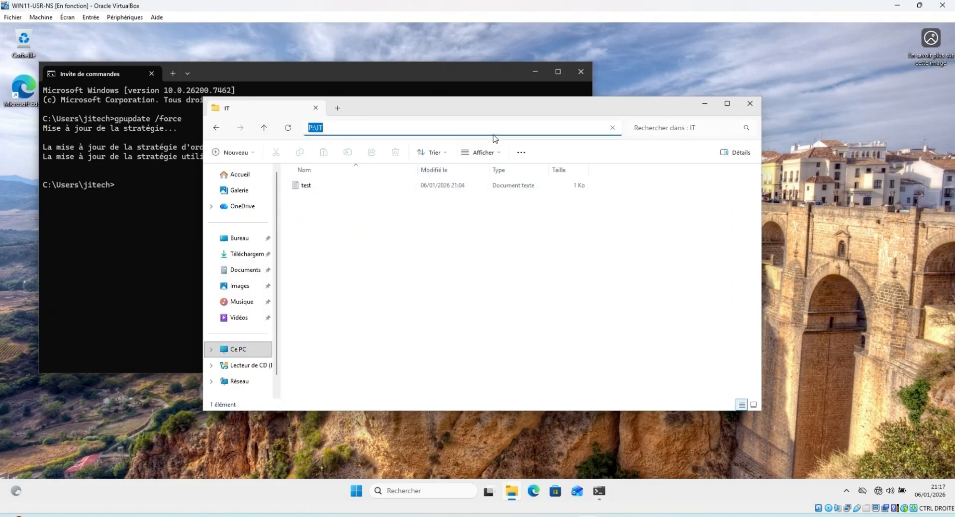
pyautogui.click(352, 272)
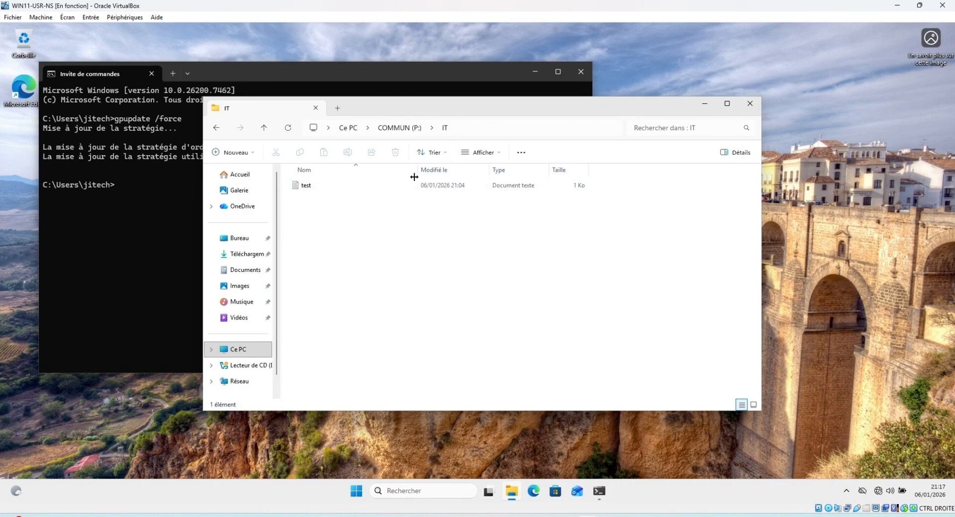
pyautogui.click(393, 128)
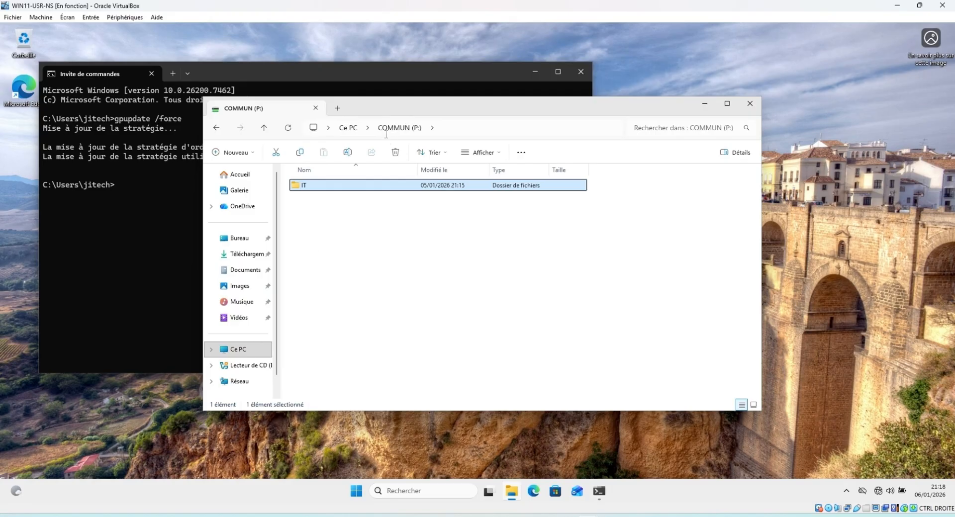
pyautogui.click(241, 350)
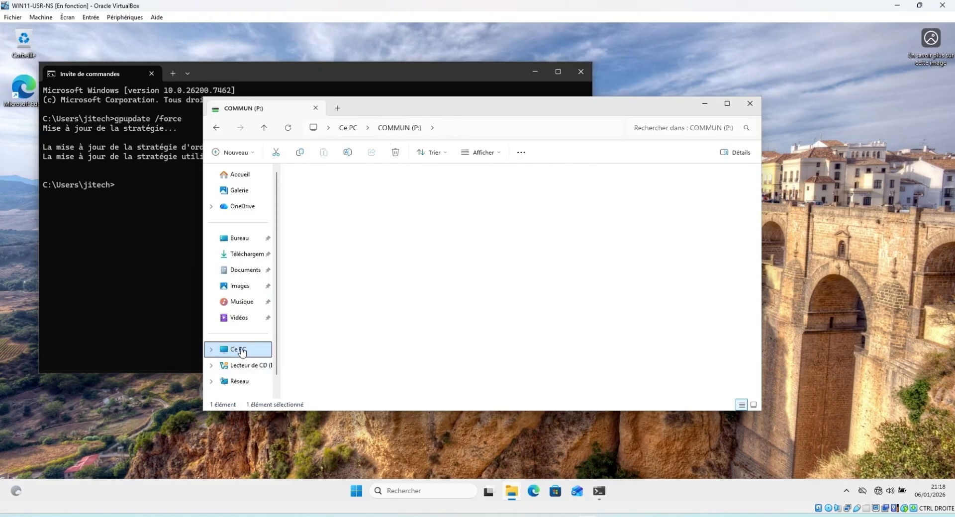
pyautogui.doubleClick(357, 232)
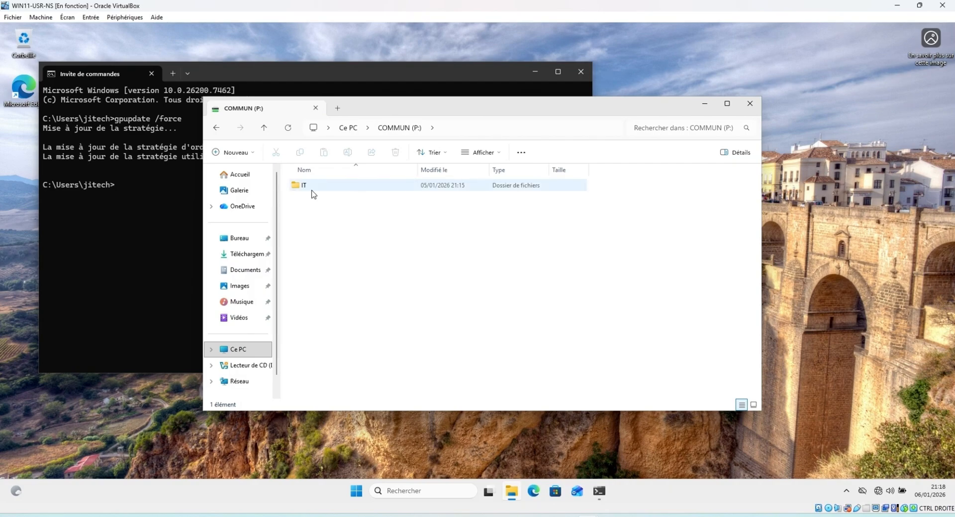
pyautogui.moveTo(314, 192)
pyautogui.click(749, 111)
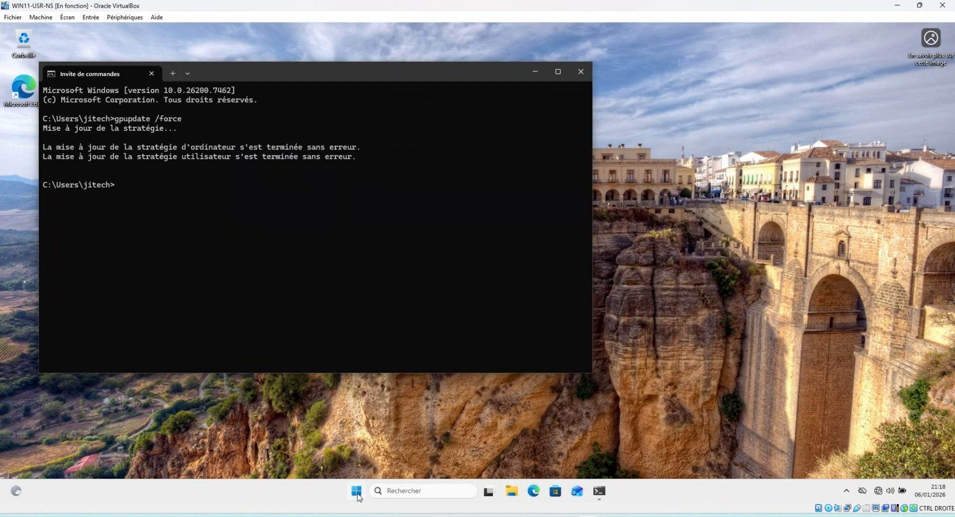
# Sign out of the current account from the Start menu
pyautogui.click(358, 496)
pyautogui.click(389, 457)
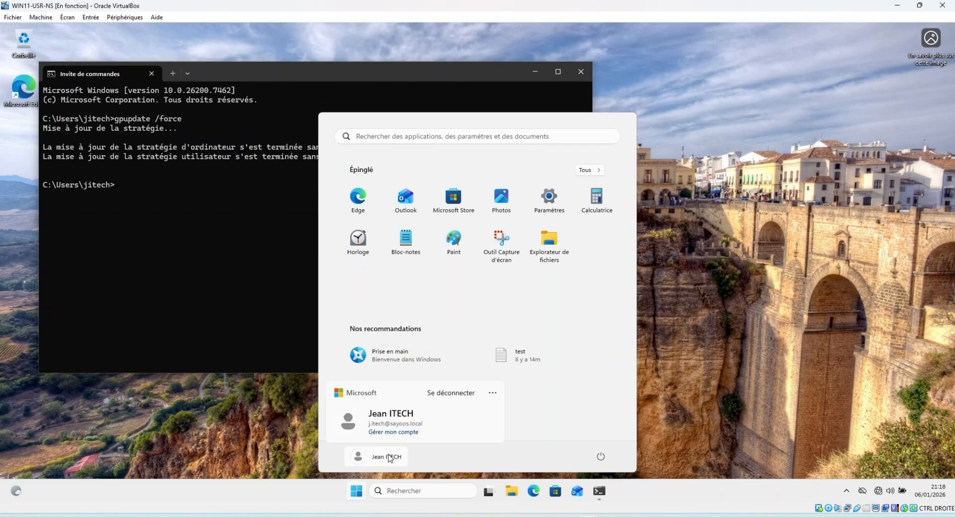
pyautogui.click(454, 393)
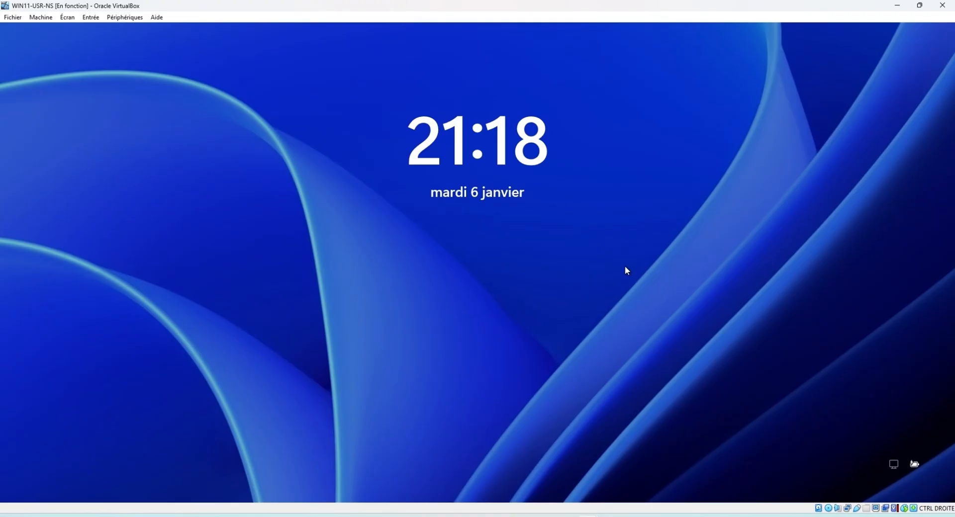
# Sign in via Autre utilisateur with the accounting user's domain name and password
pyautogui.click(625, 266)
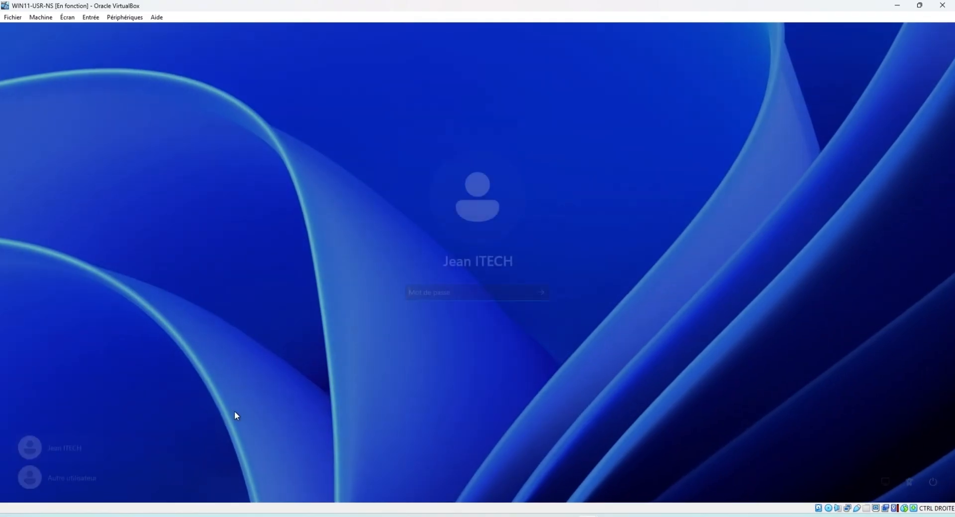
pyautogui.click(70, 474)
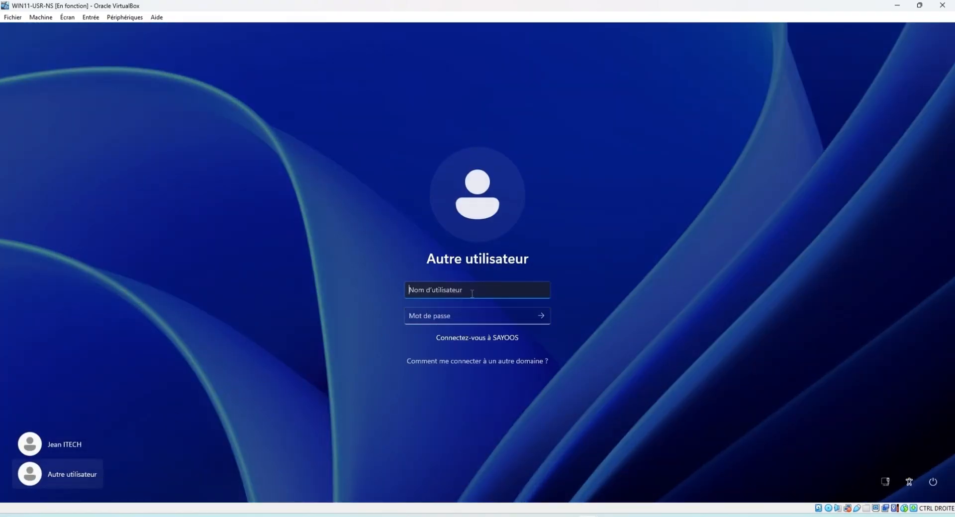
pyautogui.write('ncompta')
pyautogui.press('Tab')
pyautogui.write('*****')
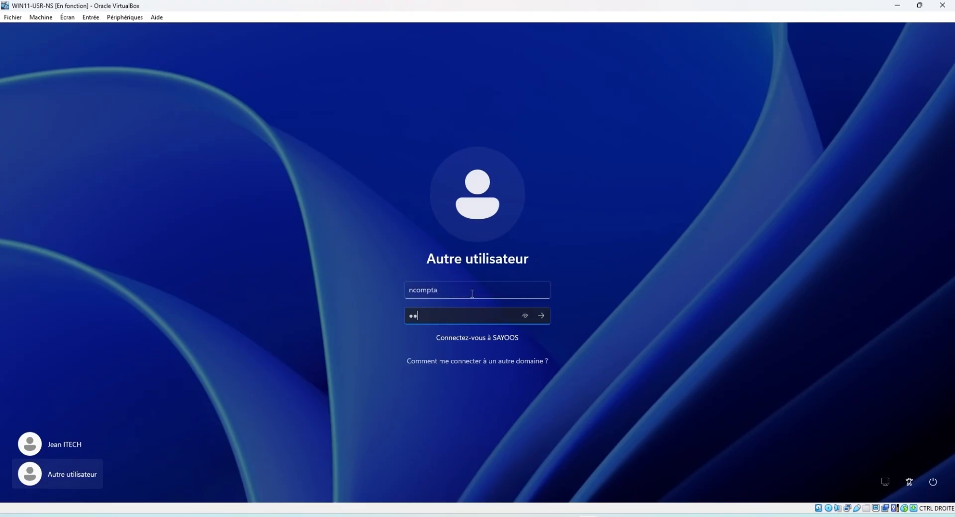
pyautogui.write('***********')
pyautogui.press('Return')
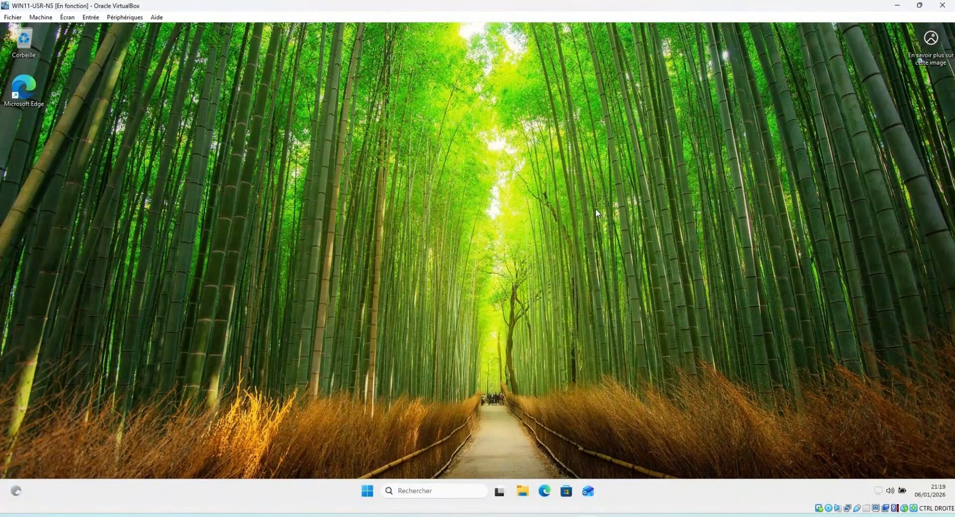
# Browse to the mapped COMMUN (P:) network drive under Ce PC and confirm only COMPTA is listed
pyautogui.click(522, 491)
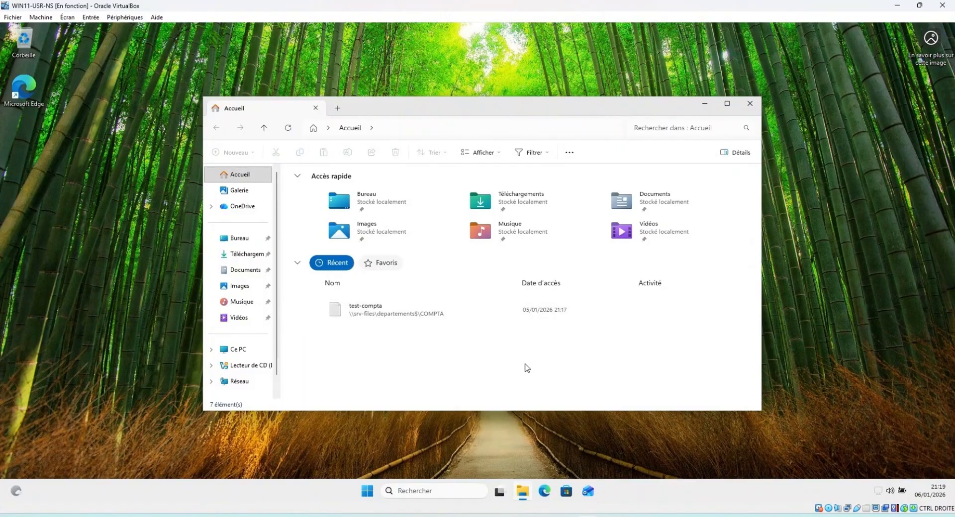
pyautogui.click(242, 350)
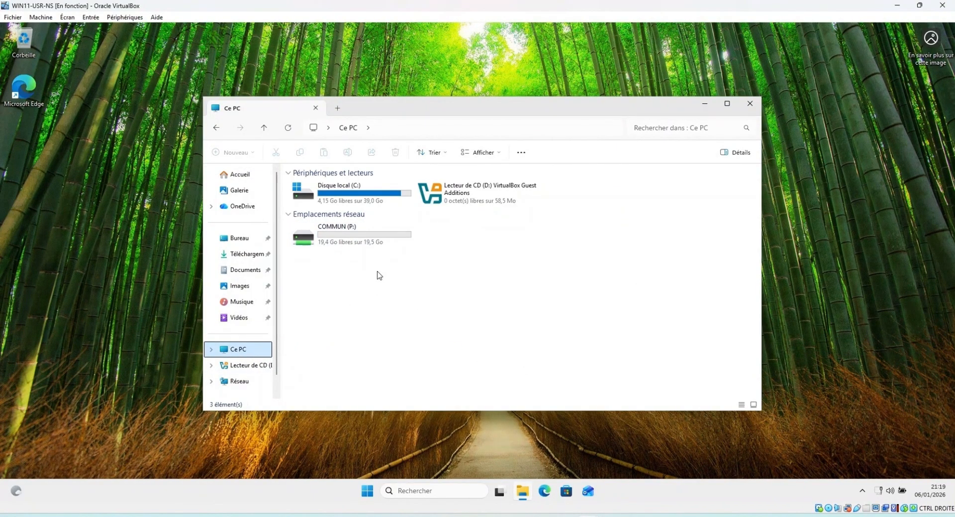
pyautogui.doubleClick(356, 238)
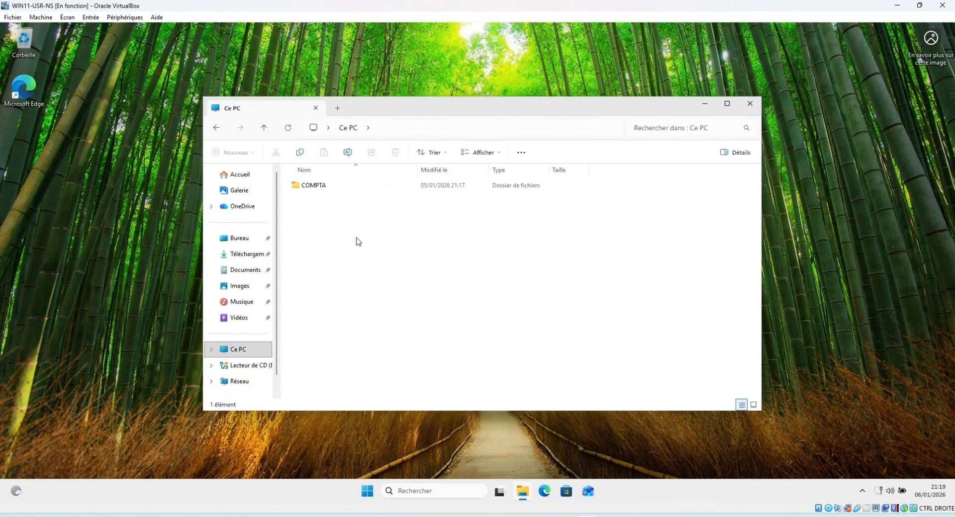